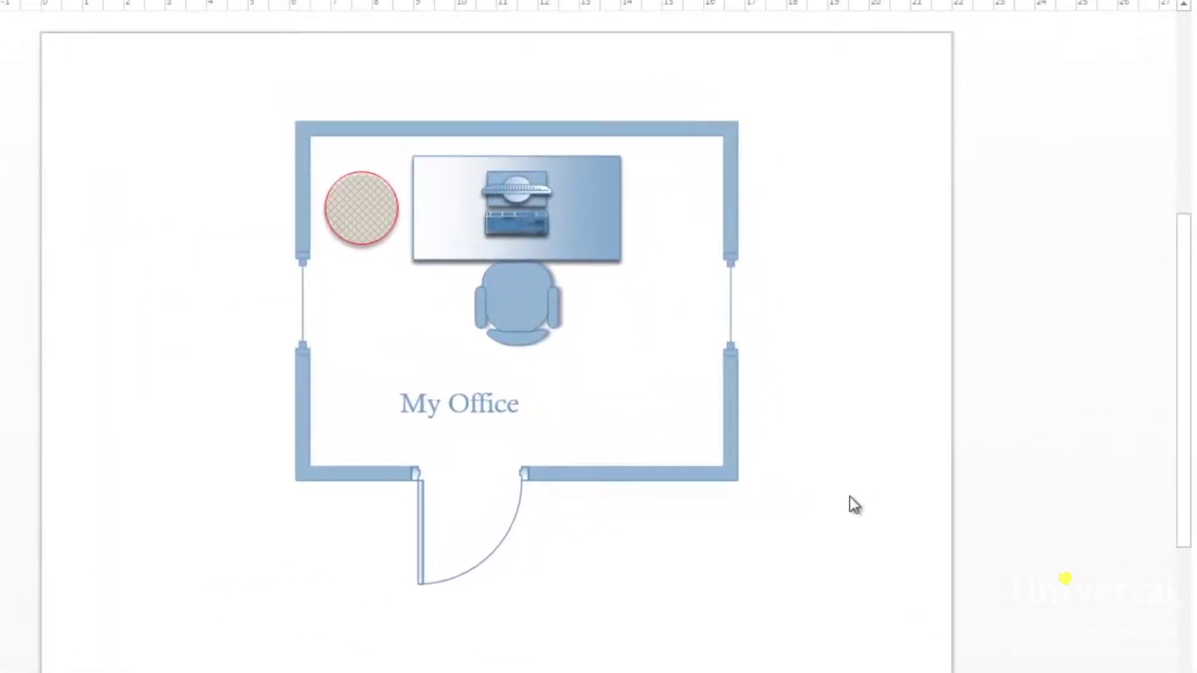
# - Show the desk chair's Shape Data window and enlarge it so all field names read fully
pyautogui.rightClick(521, 301)
pyautogui.moveTo(647, 510)
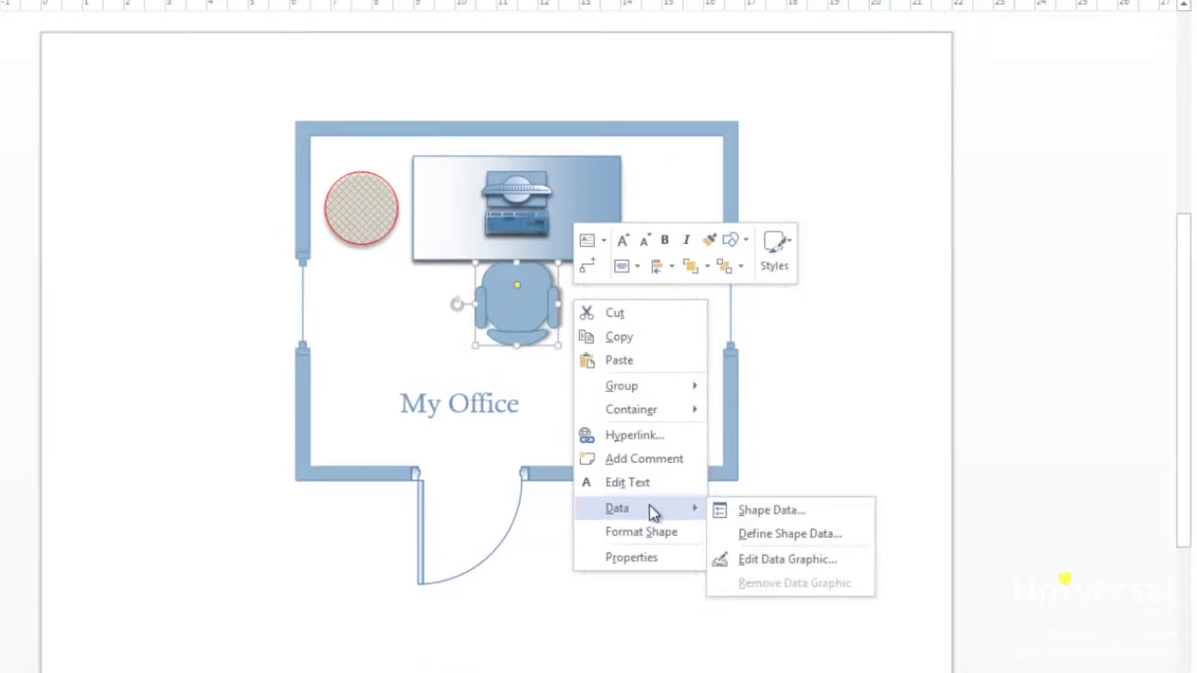
pyautogui.click(751, 512)
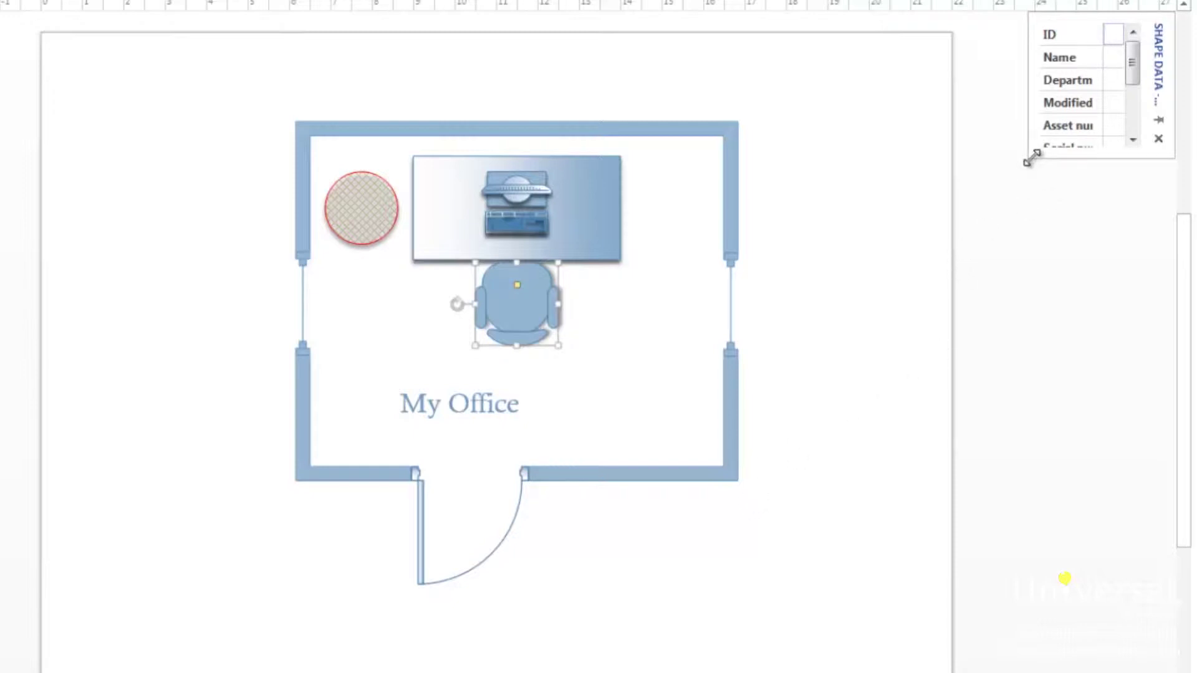
pyautogui.moveTo(1032, 157); pyautogui.dragTo(979, 483)
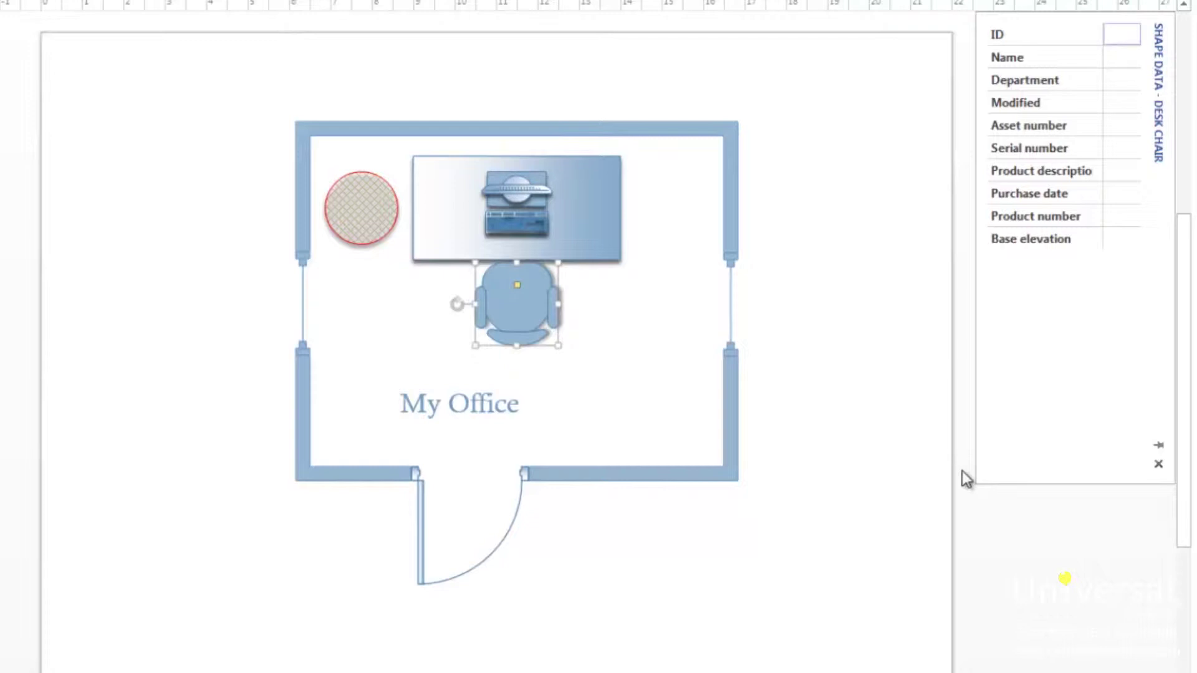
pyautogui.click(827, 516)
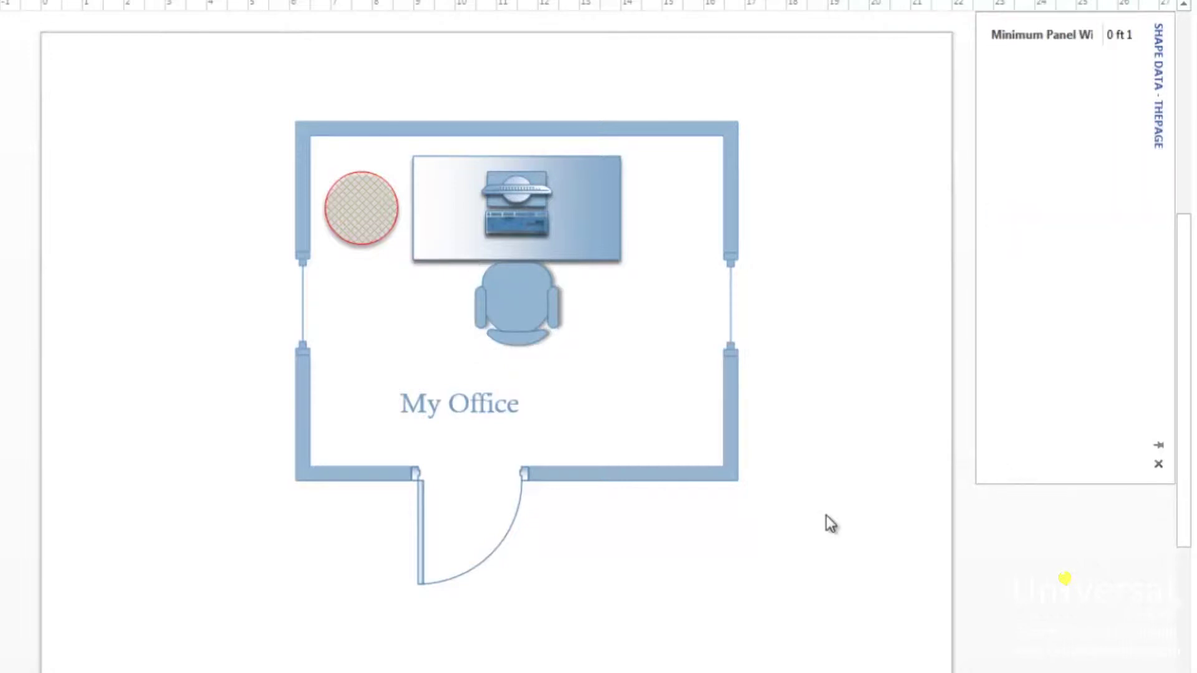
pyautogui.rightClick(529, 281)
# - In Define Shape Data, add a new field labelled Warehouse to the desk chair
pyautogui.moveTo(662, 518)
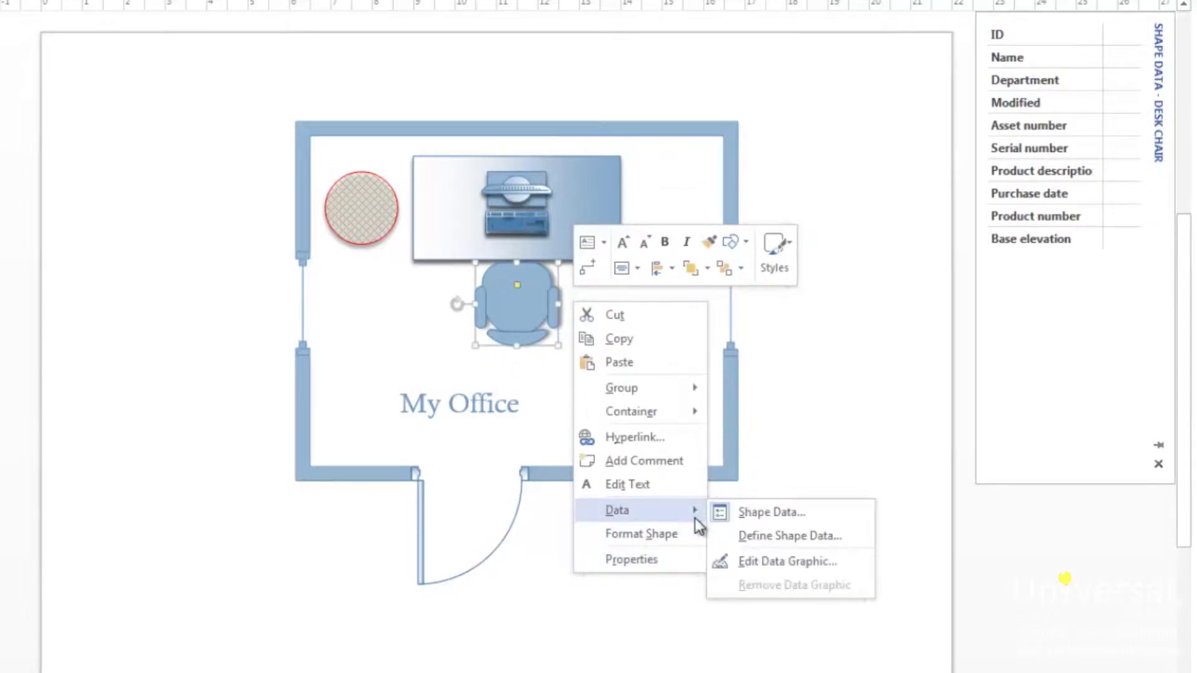
pyautogui.click(813, 540)
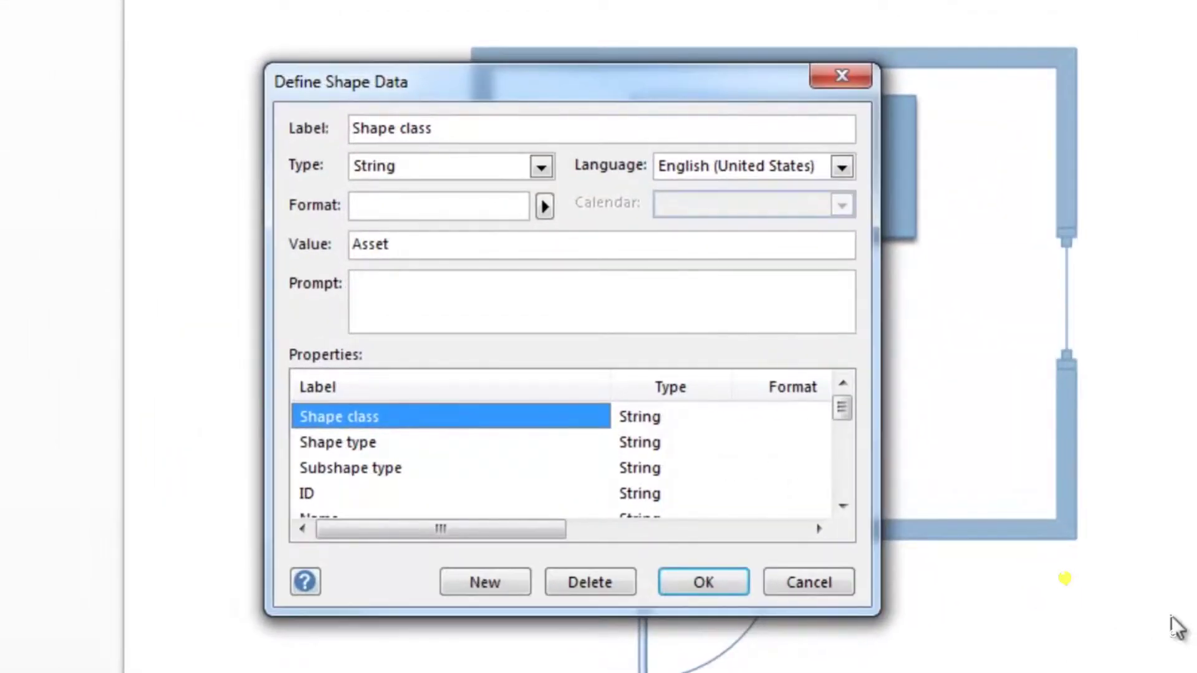
pyautogui.click(507, 586)
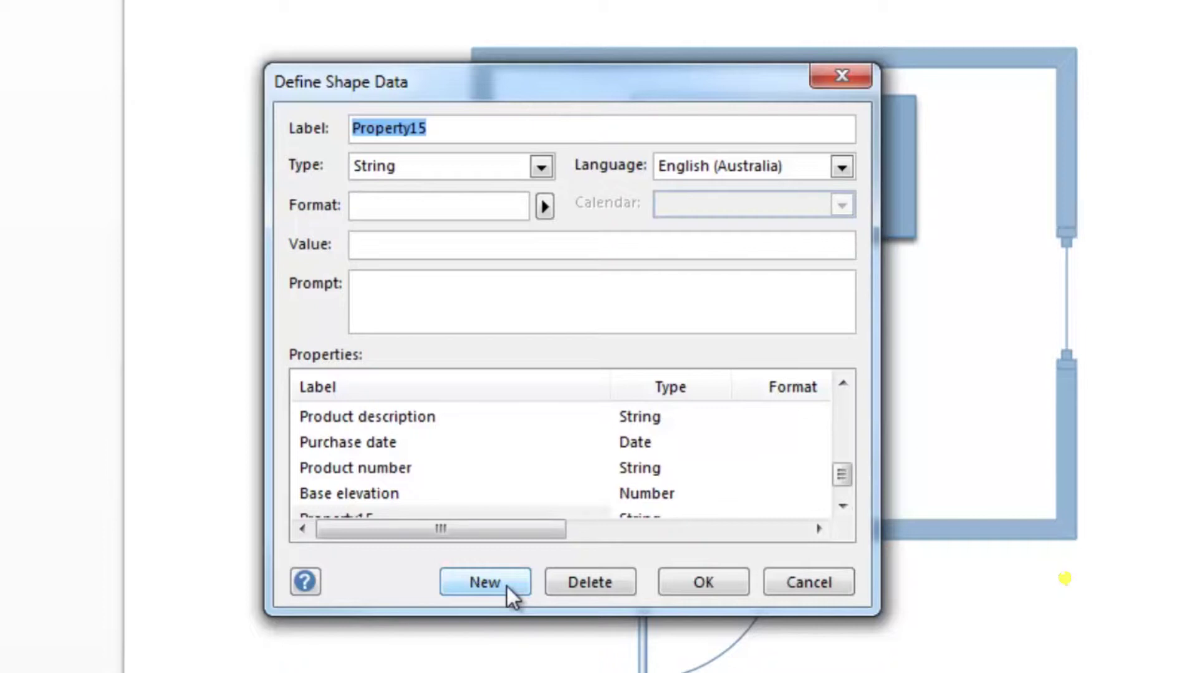
pyautogui.write('Warehouse')
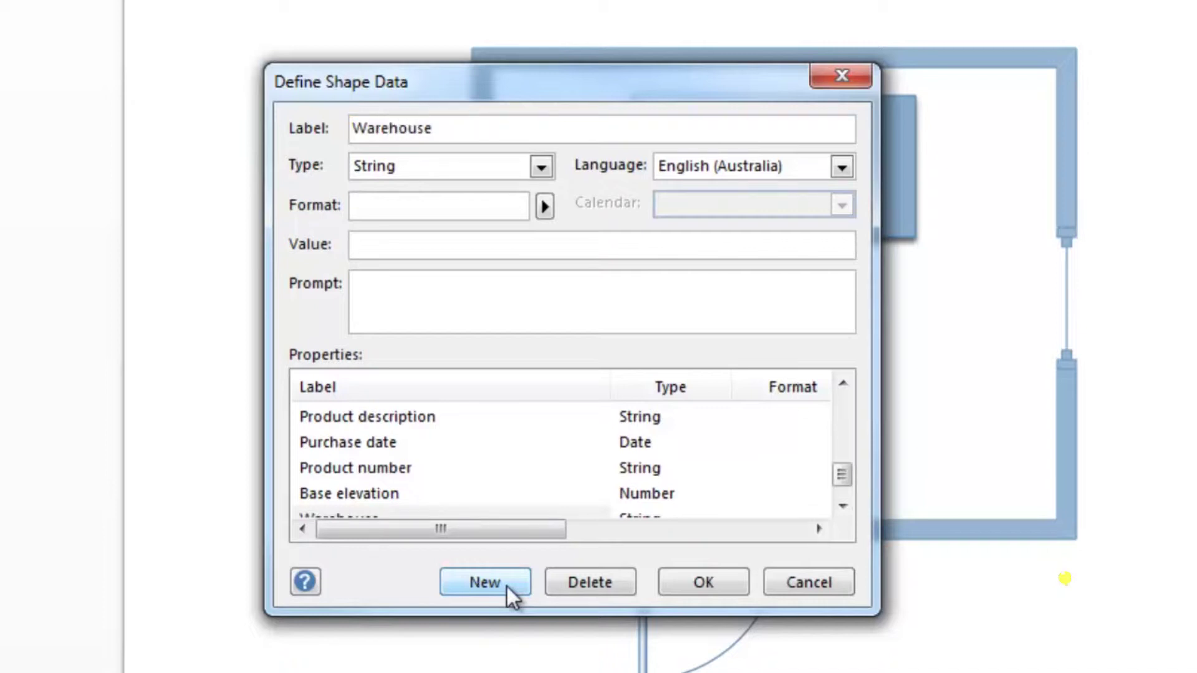
pyautogui.press('Tab')
pyautogui.press('Tab')
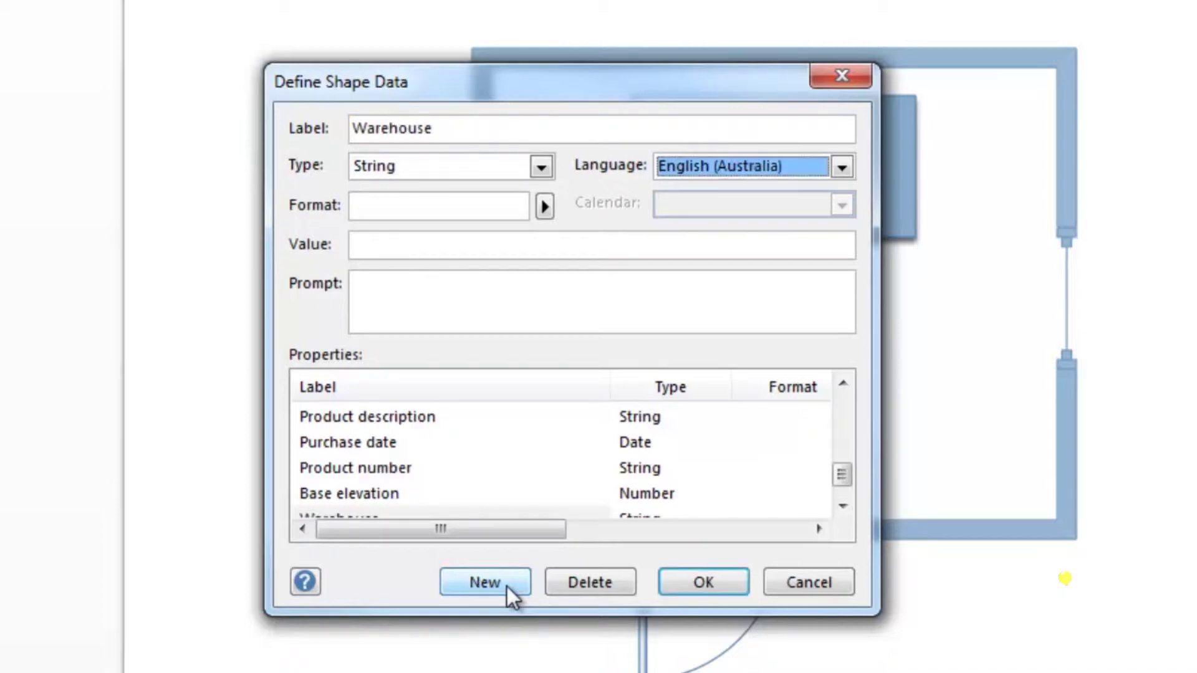
# - Set the Warehouse field's language to English (United States) and its format to Normal
pyautogui.press('Down')
pyautogui.click(767, 166)
pyautogui.scroll(-4, 766, 299)
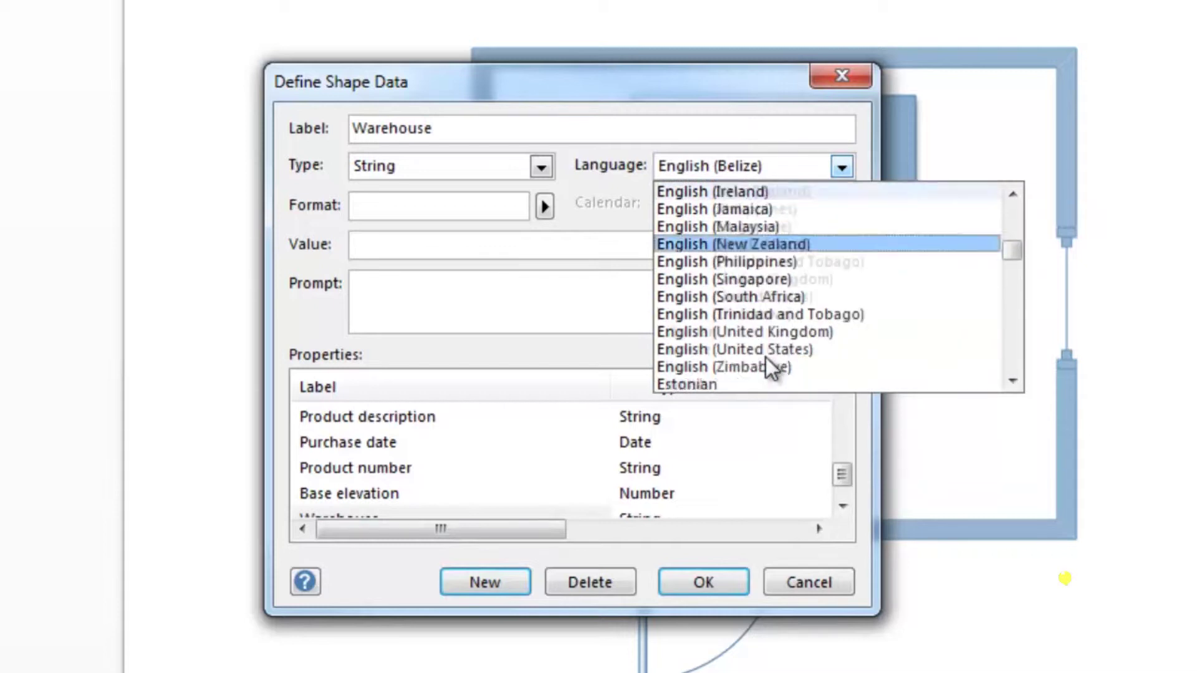
pyautogui.click(776, 247)
pyautogui.click(393, 215)
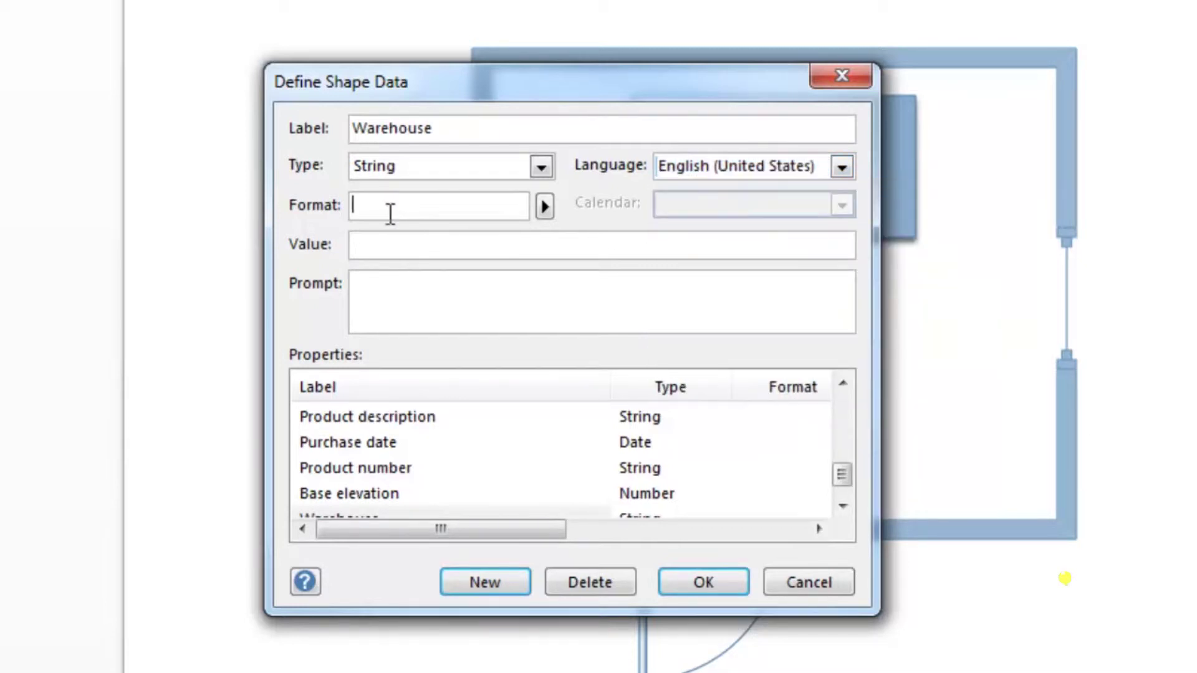
pyautogui.click(544, 207)
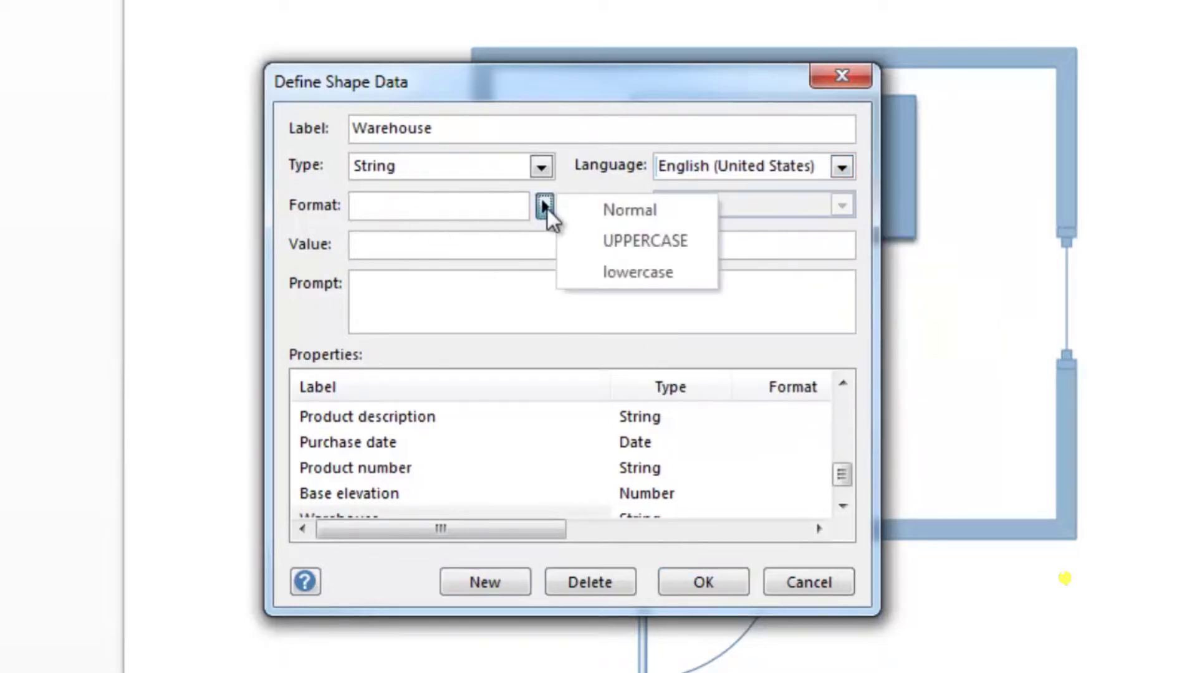
pyautogui.click(631, 210)
# - Give the Warehouse field the value Asset and the prompt Location
pyautogui.click(389, 243)
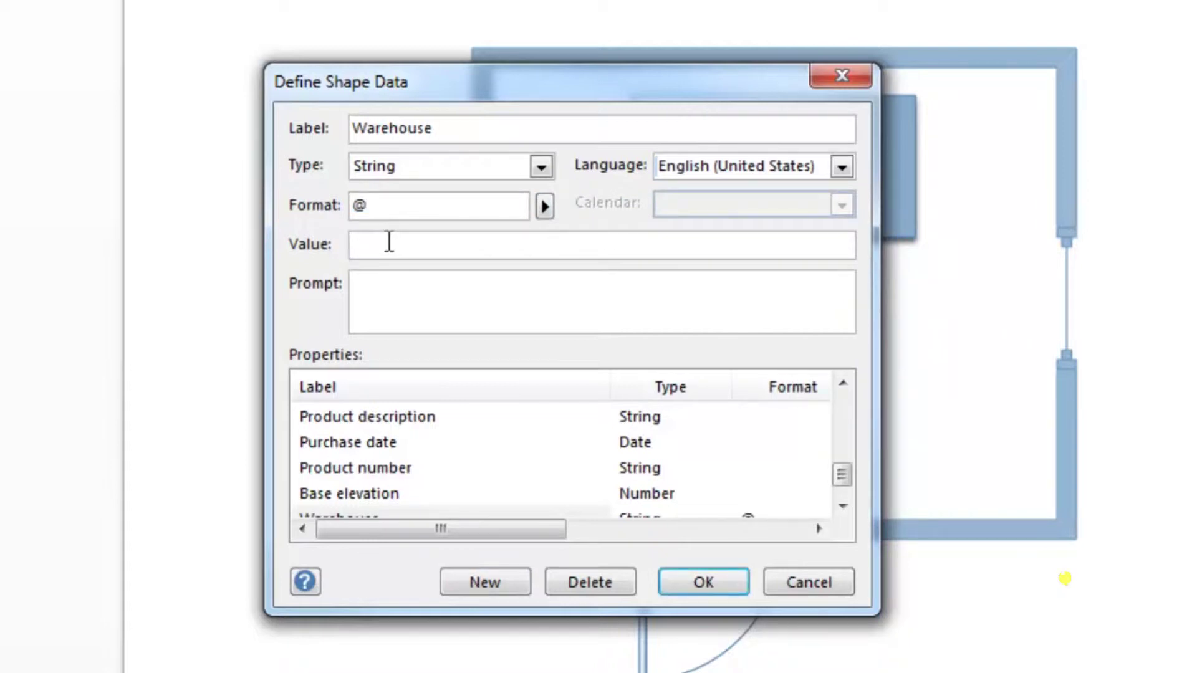
pyautogui.write('Asset')
pyautogui.click(371, 327)
pyautogui.write('Location')
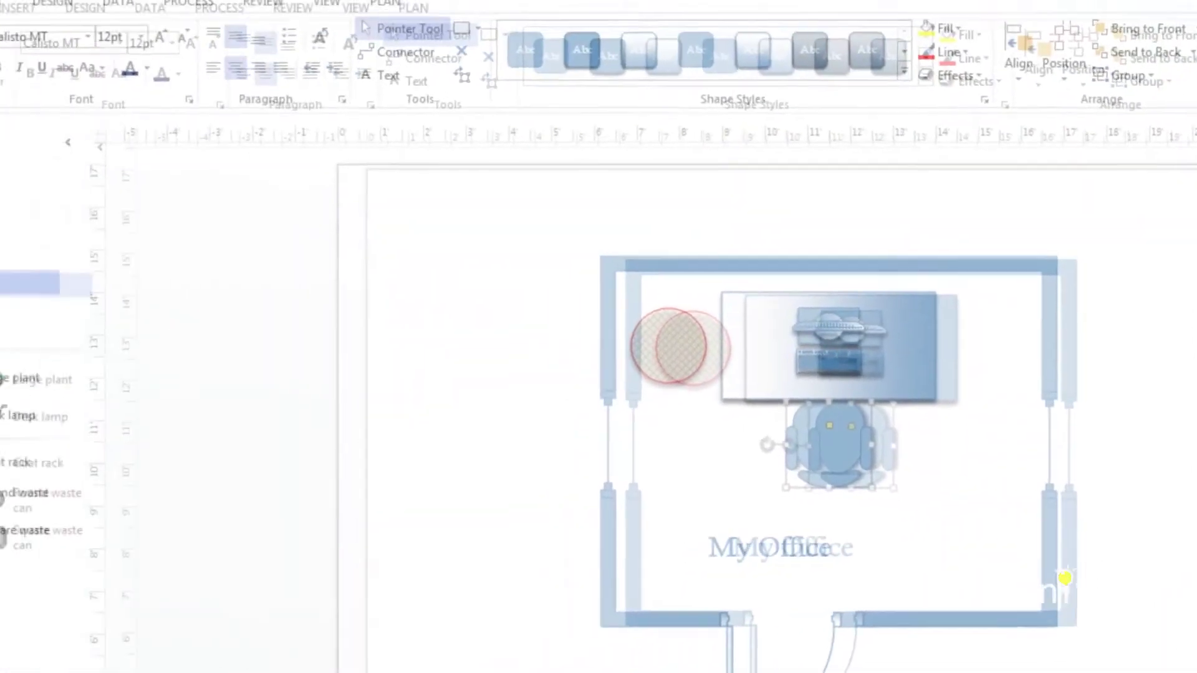
# - Turn off Apply after Linking in the Data Graphics options
pyautogui.press('Escape')
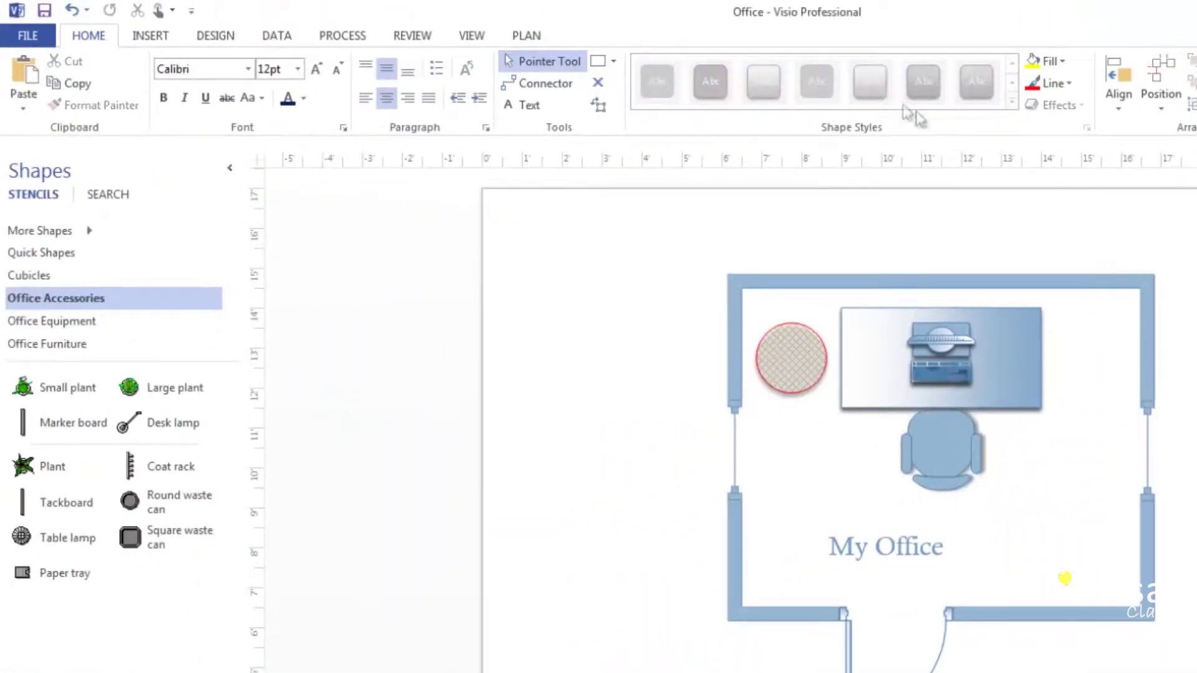
pyautogui.click(282, 37)
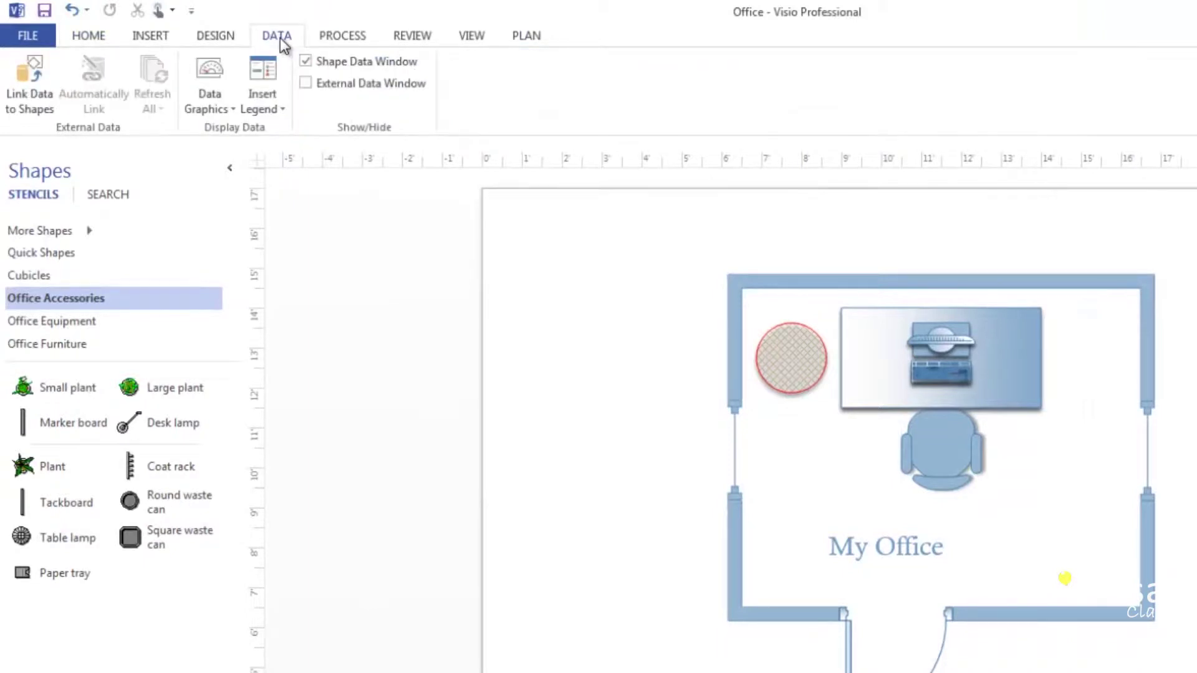
pyautogui.click(201, 110)
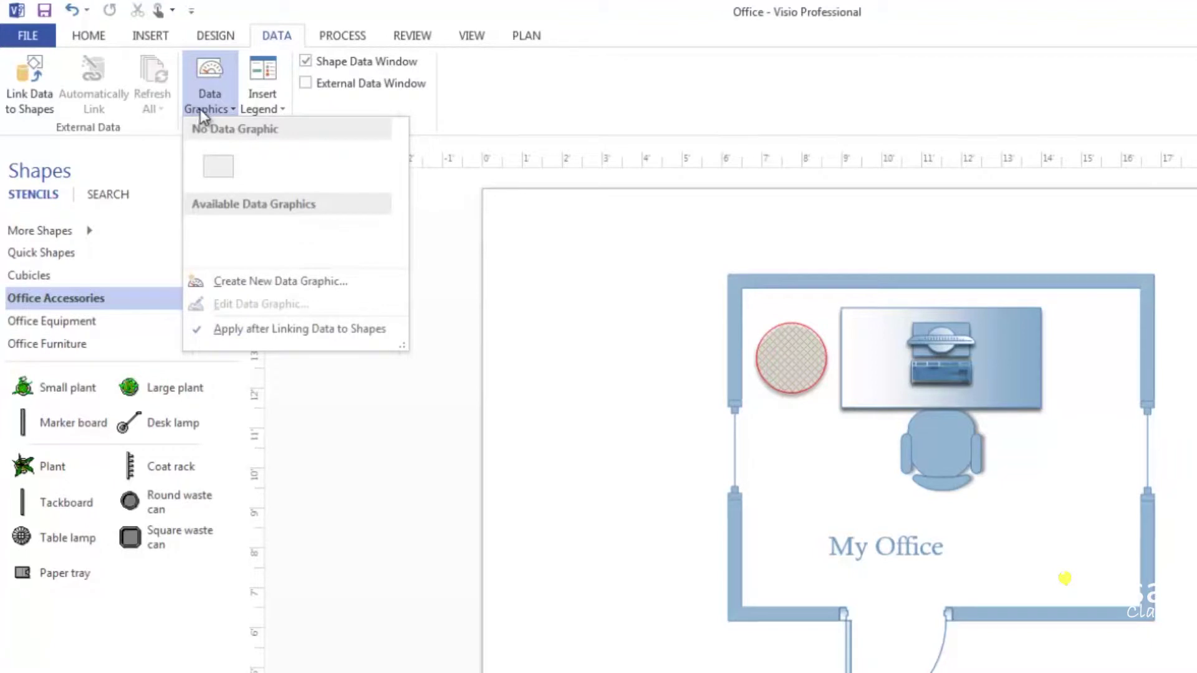
pyautogui.click(212, 330)
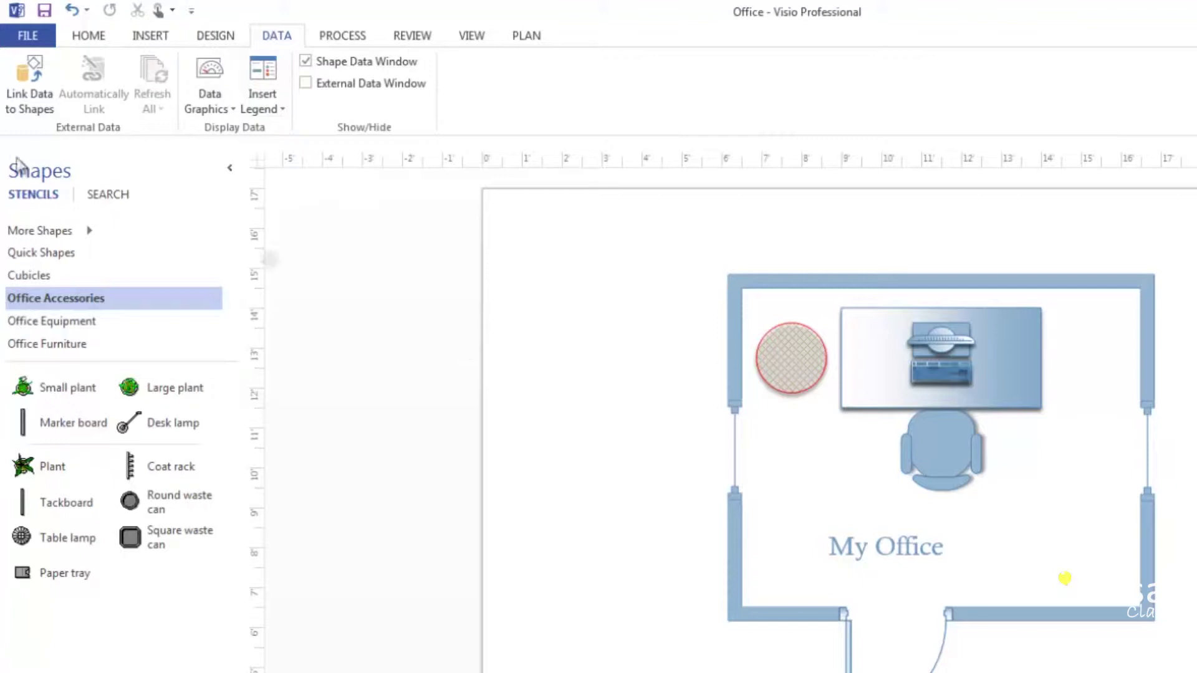
# - Import Sheet1$ from the Excel workbook with all rows and columns, identified by Name and Position
pyautogui.click(28, 81)
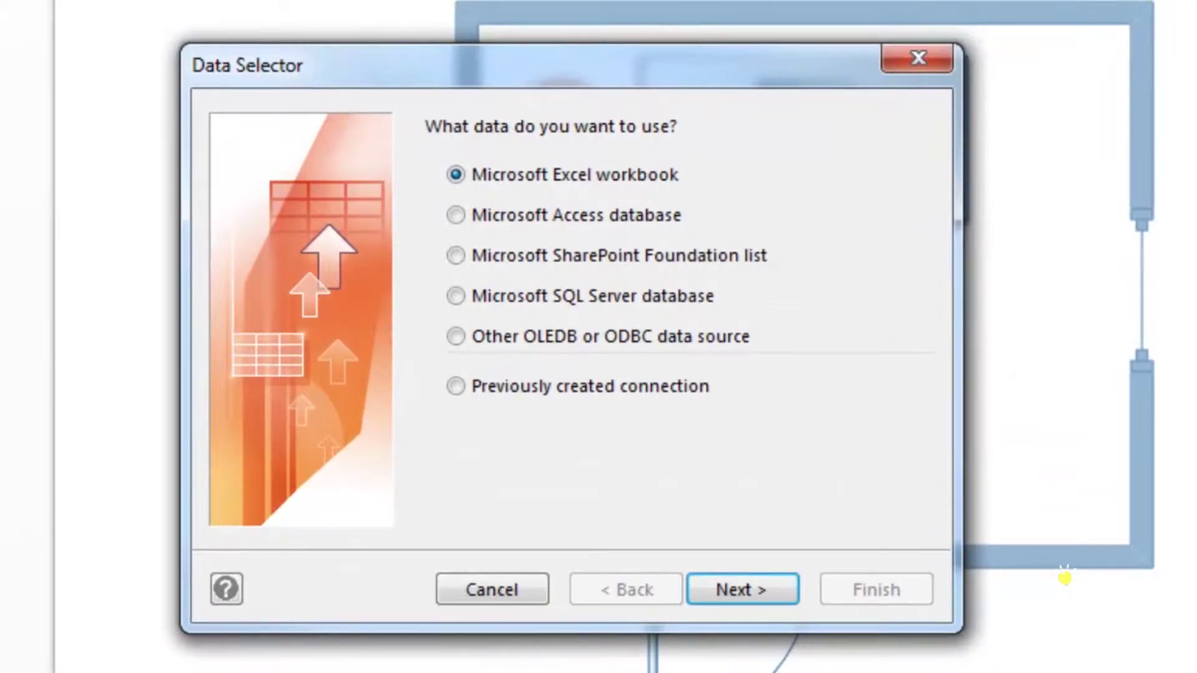
pyautogui.click(733, 580)
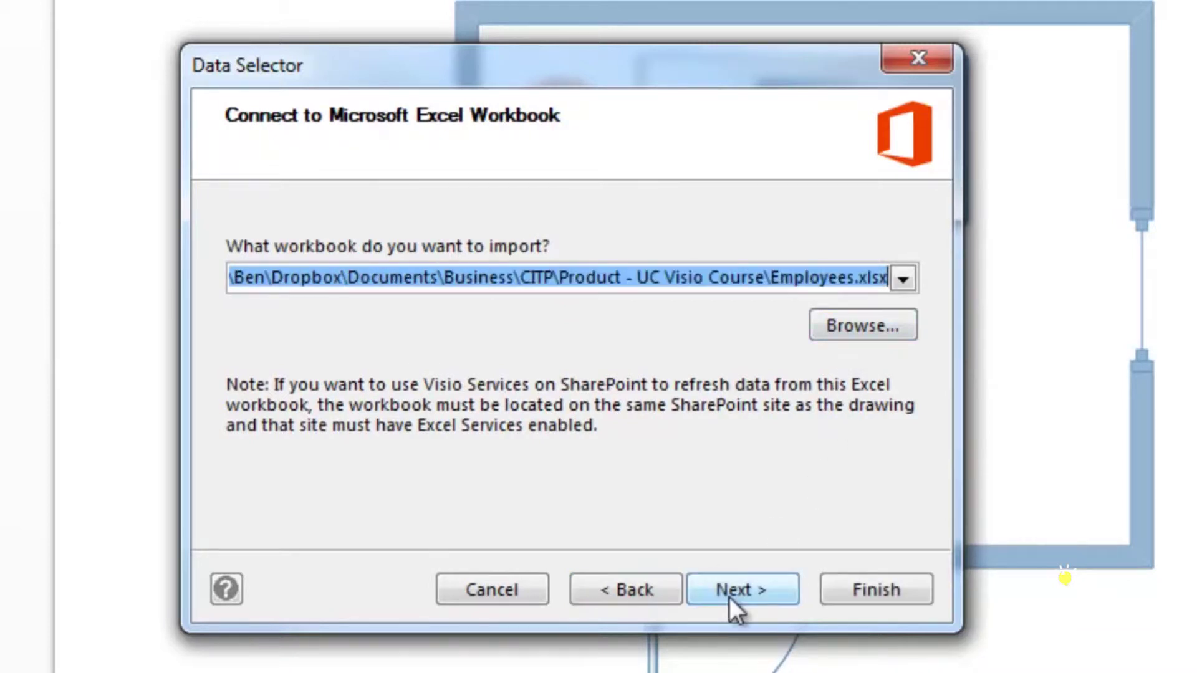
pyautogui.click(728, 597)
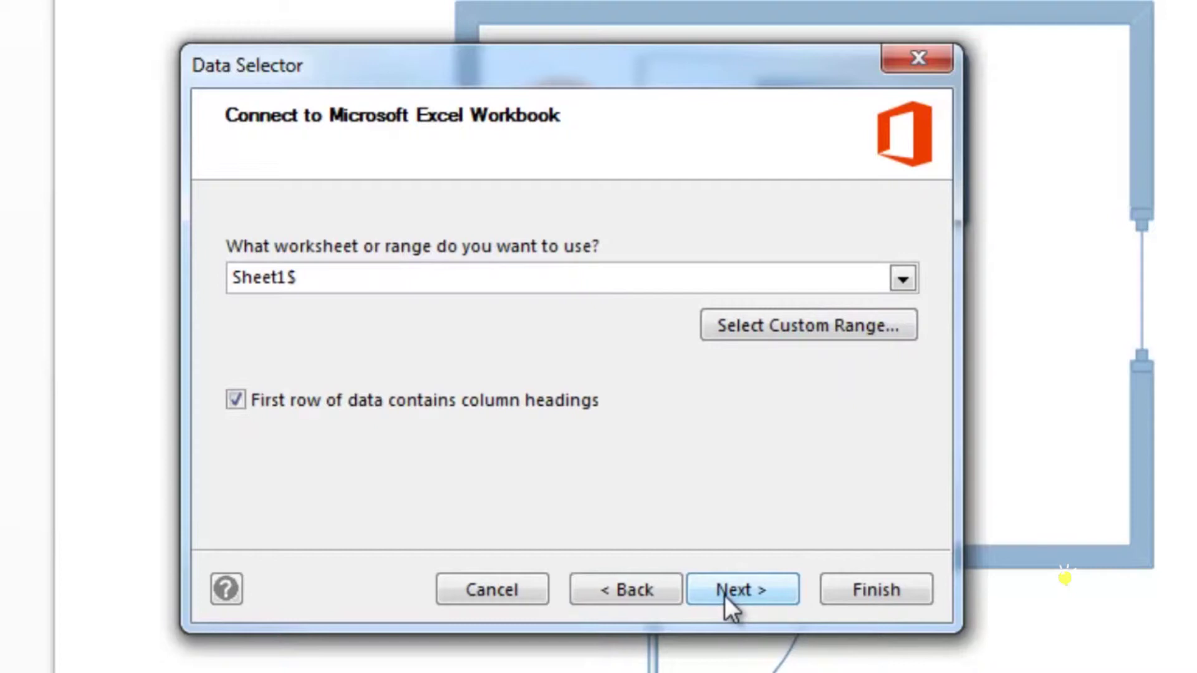
pyautogui.click(745, 589)
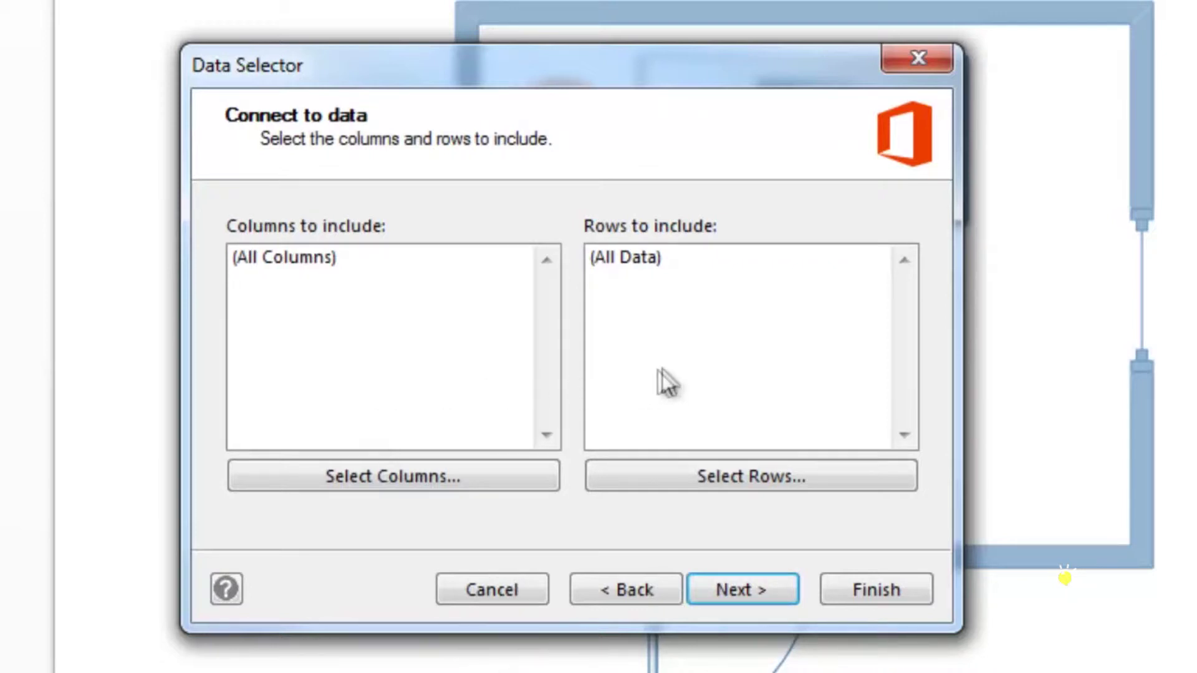
pyautogui.click(741, 598)
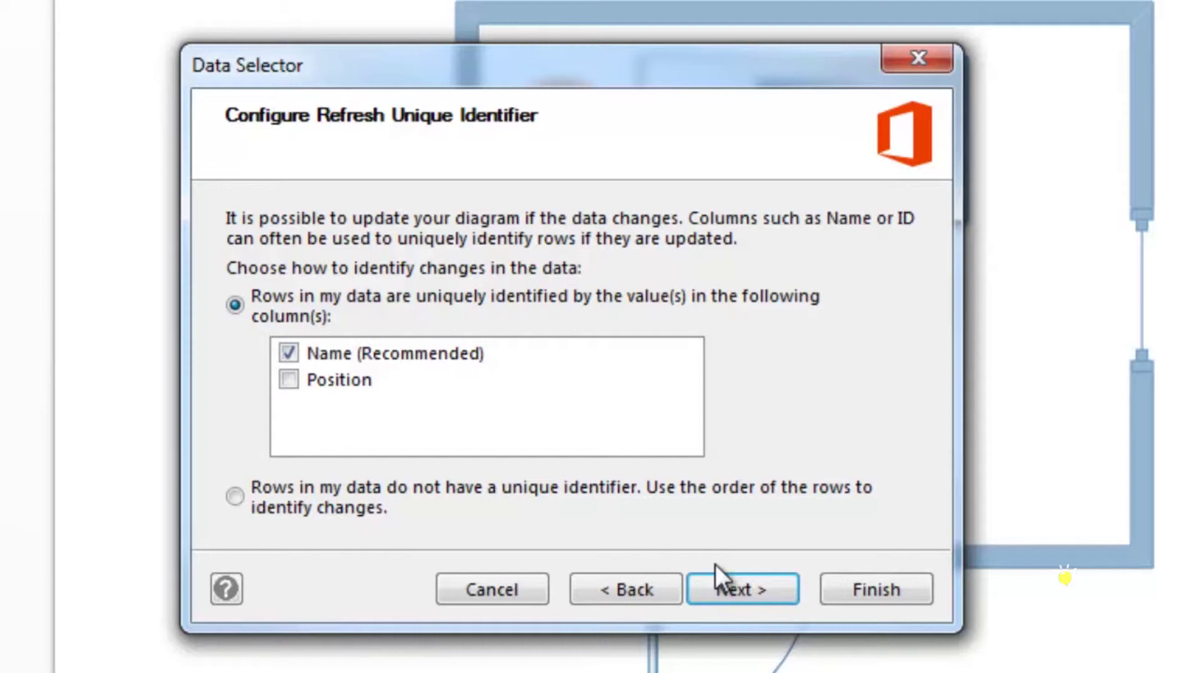
pyautogui.click(288, 379)
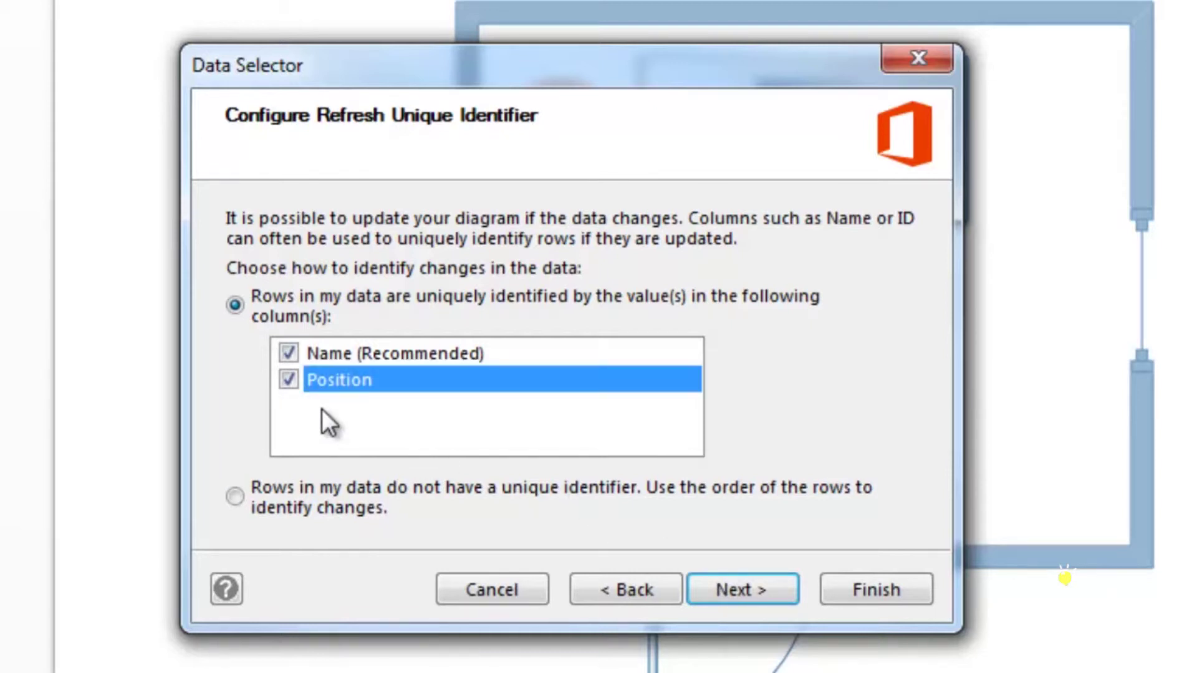
pyautogui.click(725, 590)
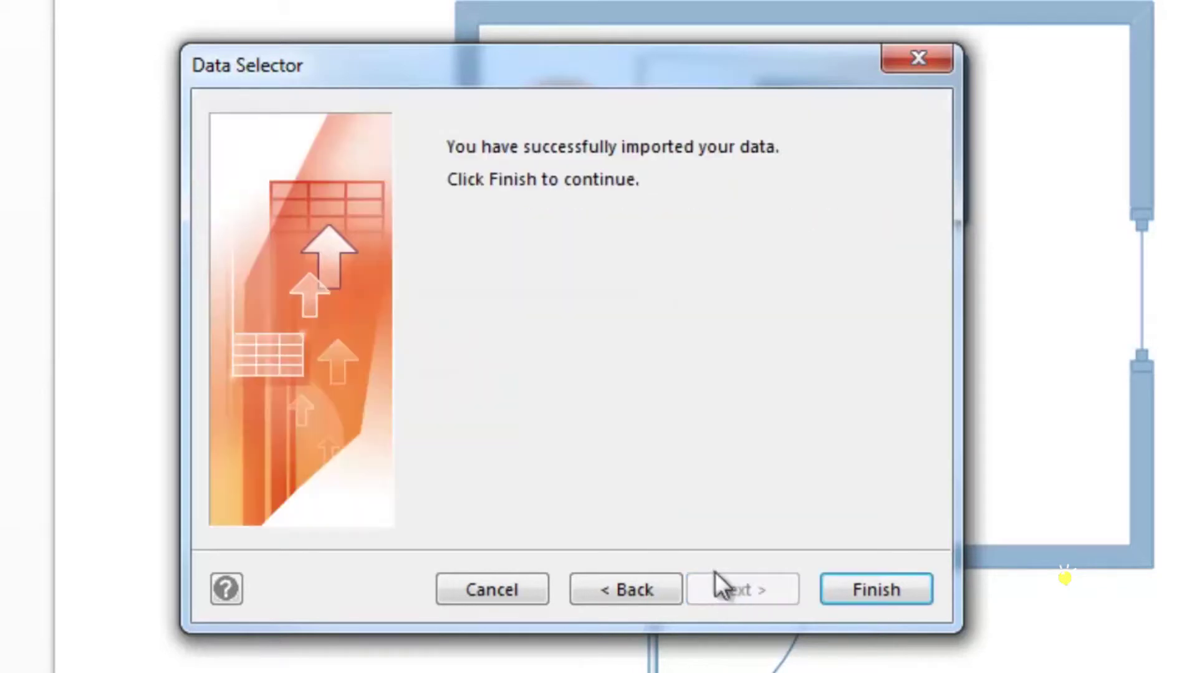
pyautogui.click(876, 590)
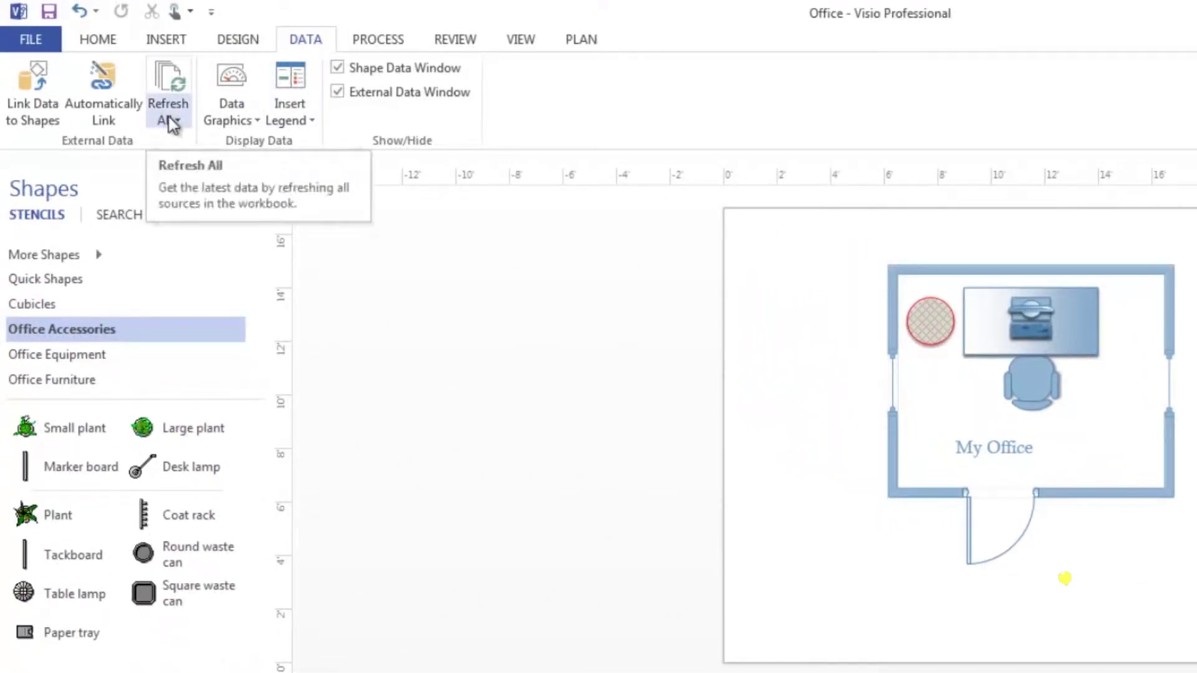
# - Refresh all linked data from the workbook and close the Refresh Data summary
pyautogui.click(181, 83)
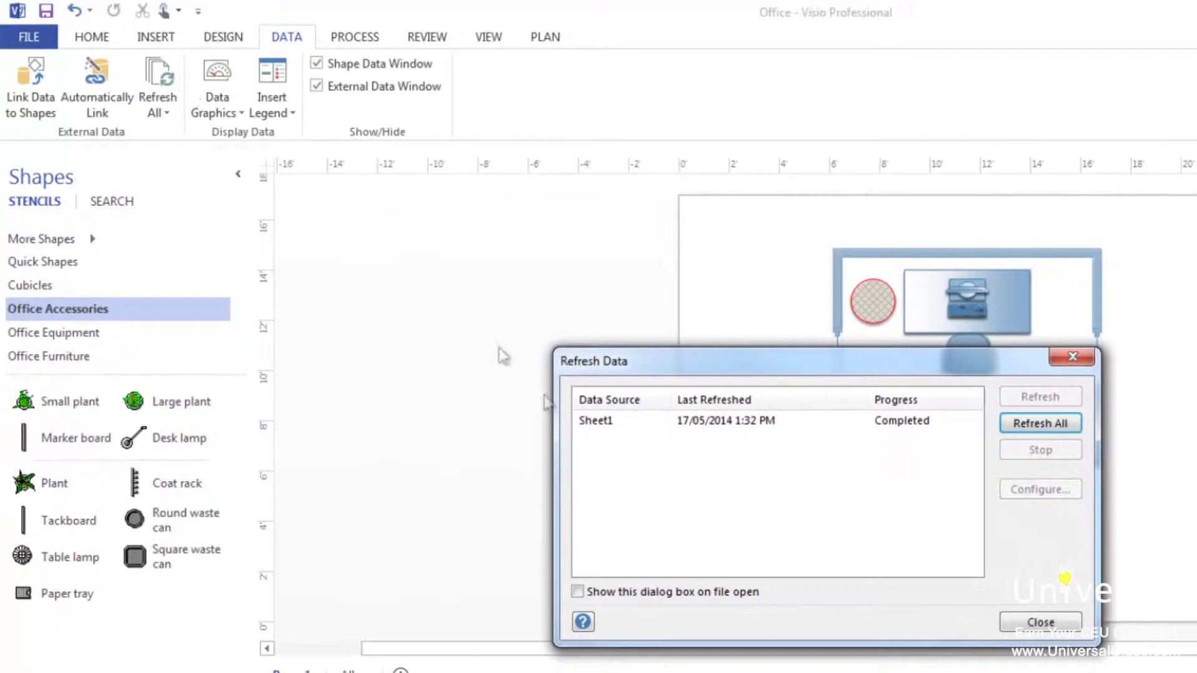
pyautogui.click(1033, 622)
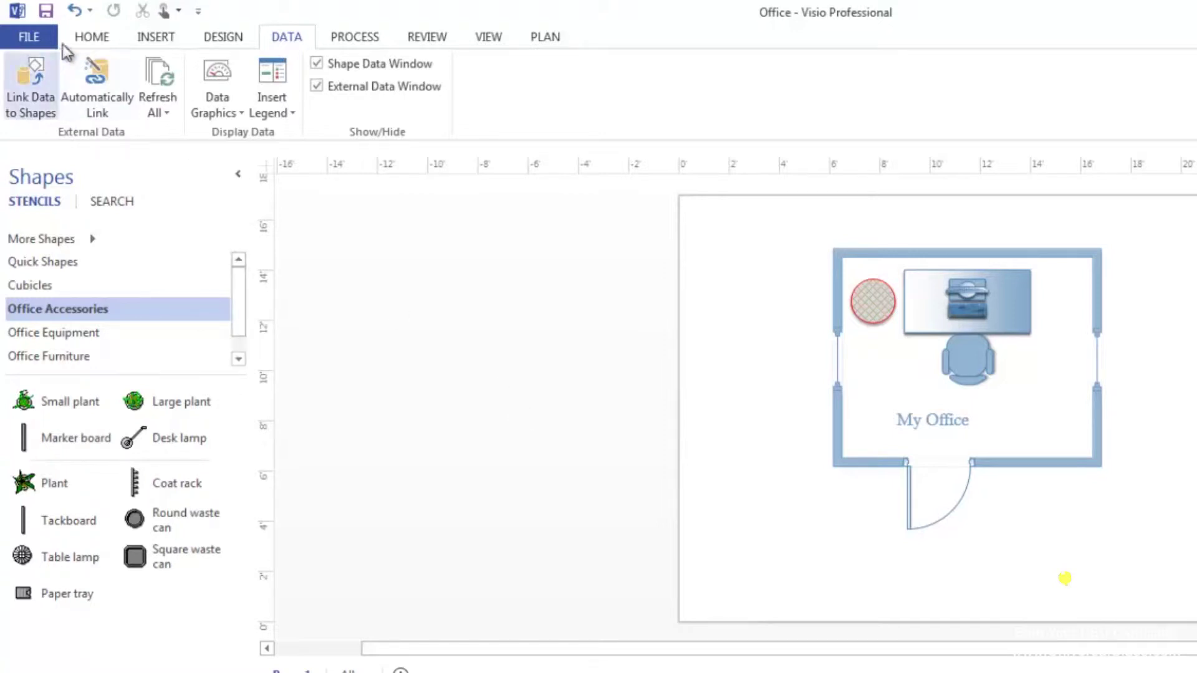
pyautogui.click(26, 36)
# - Create a new drawing from the Basic Flowchart template found by searching Flowchart
pyautogui.click(28, 125)
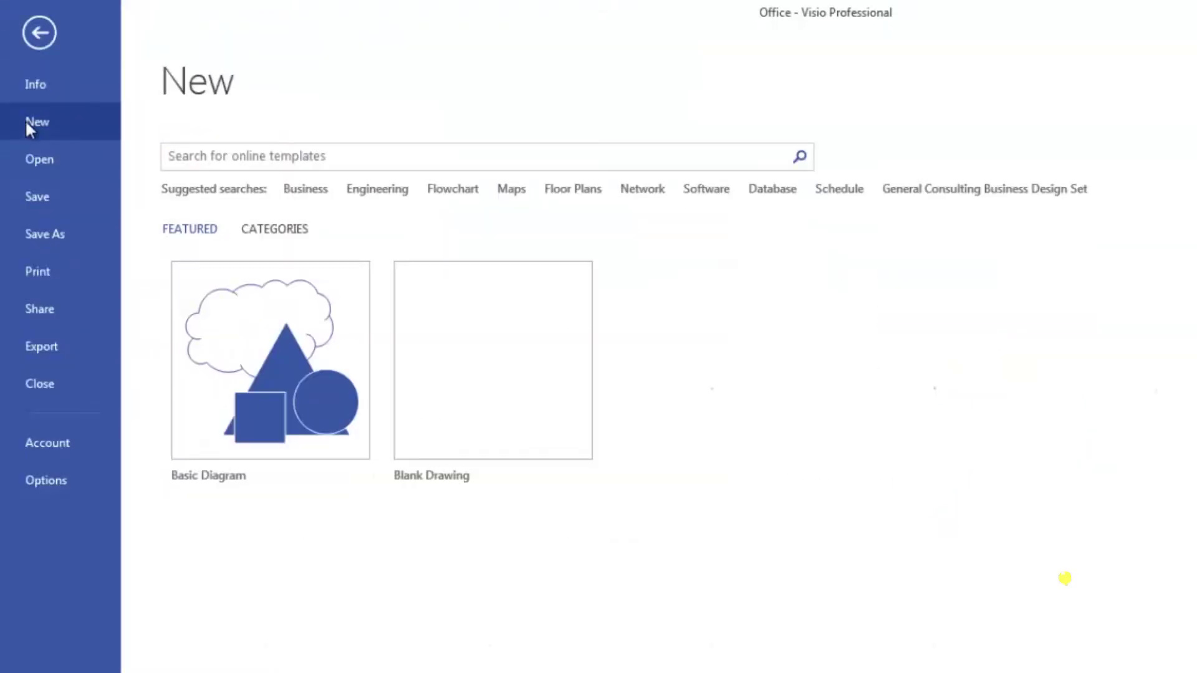
pyautogui.click(453, 190)
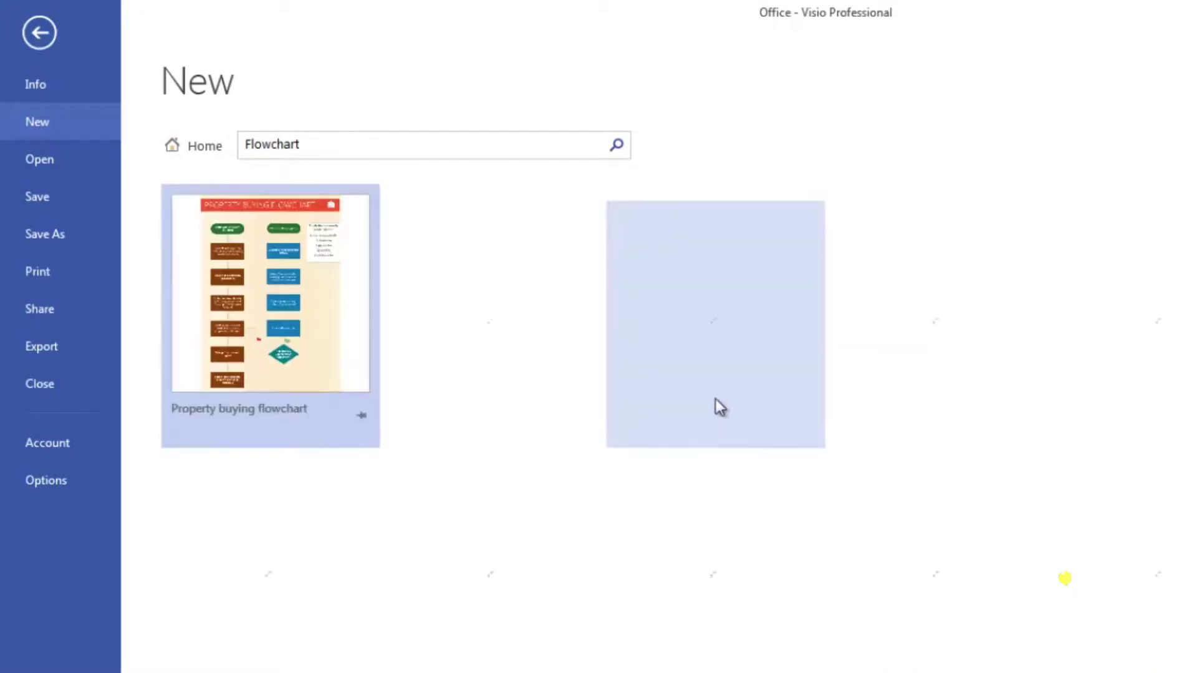
pyautogui.click(473, 324)
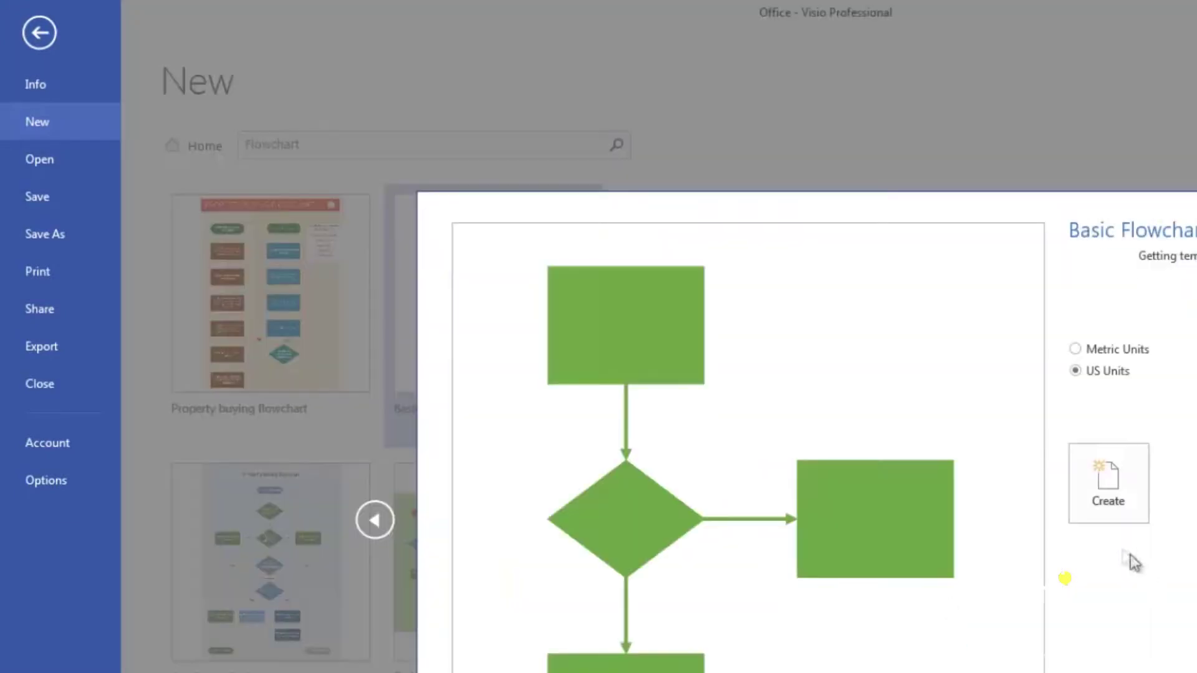
pyautogui.click(1141, 507)
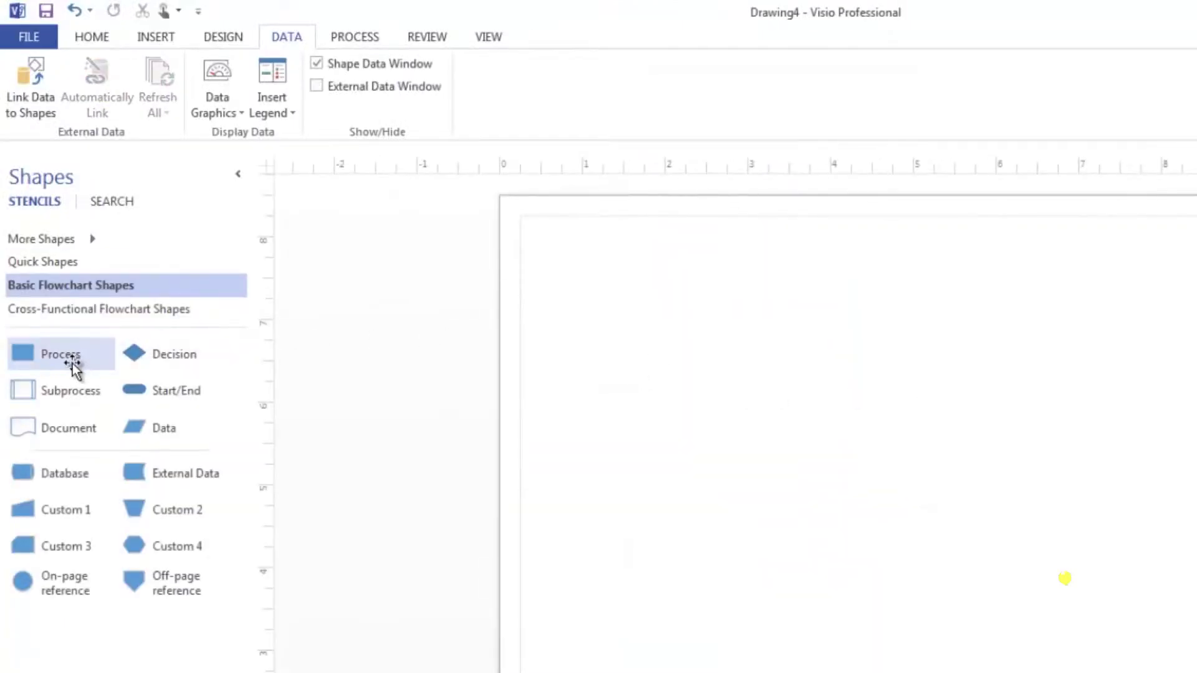
# - Place a Start/End shape and AutoConnect two Process steps, a Decision and an end terminator
pyautogui.moveTo(173, 399); pyautogui.dragTo(649, 389)
pyautogui.moveTo(714, 387)
pyautogui.click(733, 355)
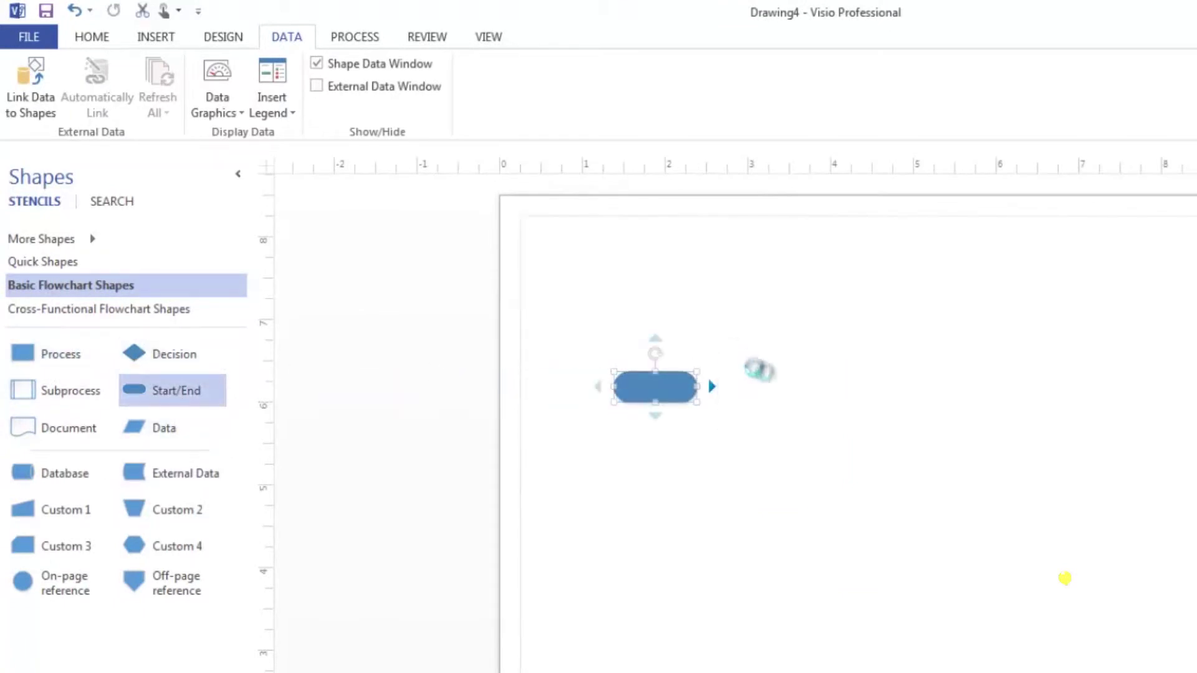
pyautogui.moveTo(842, 390)
pyautogui.click(858, 356)
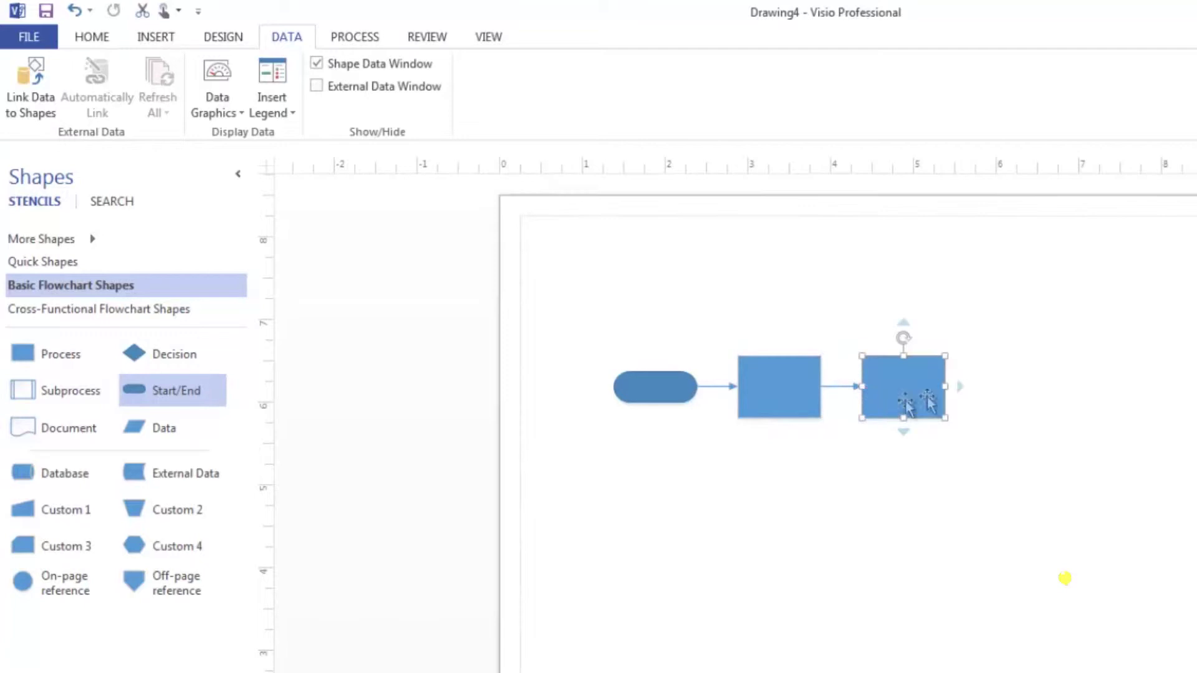
pyautogui.click(981, 376)
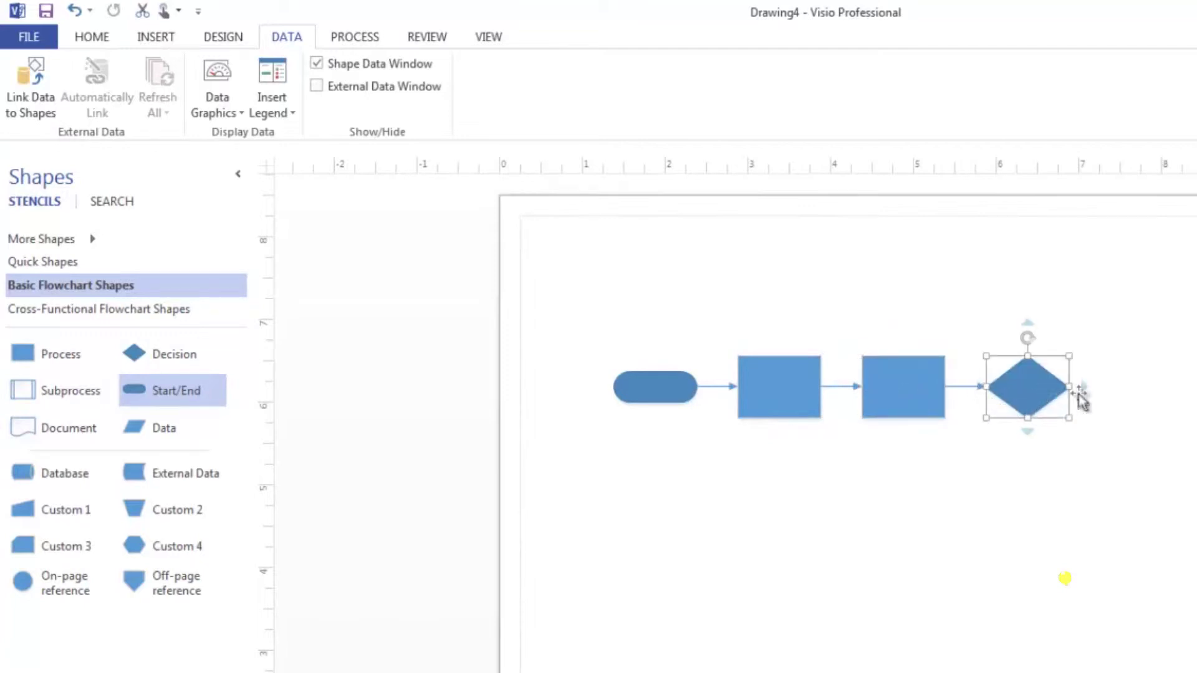
pyautogui.moveTo(1082, 389)
pyautogui.click(1105, 414)
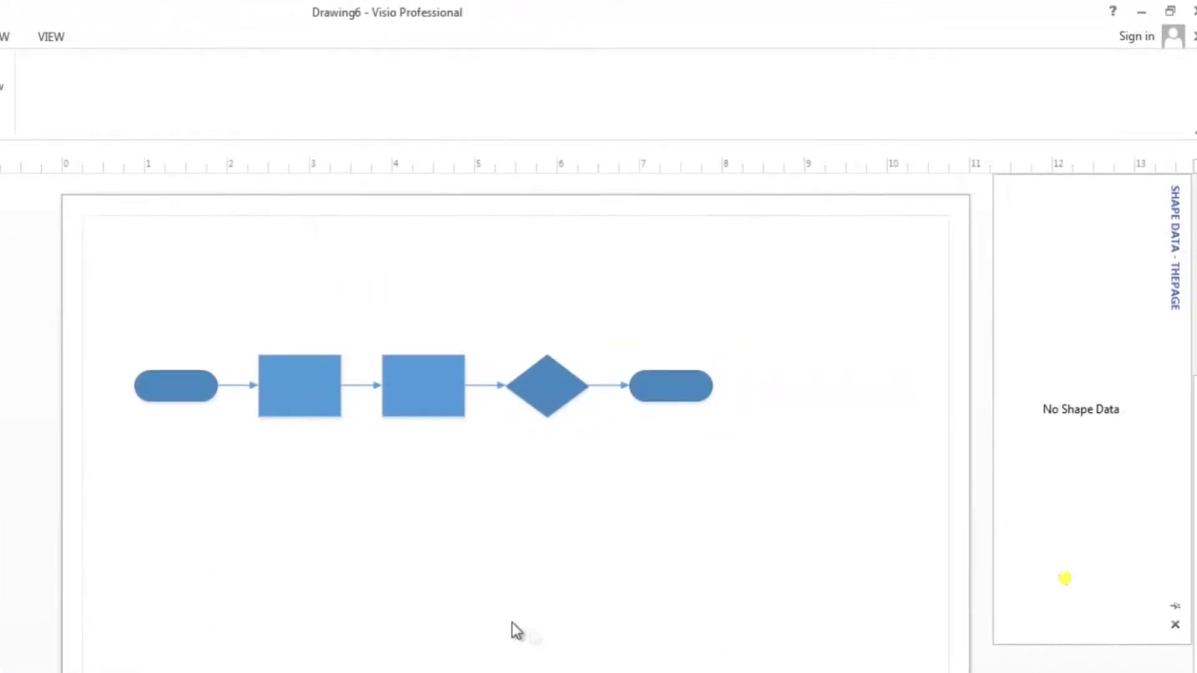
# - Set the first Process box's Process Number to 12
pyautogui.click(307, 382)
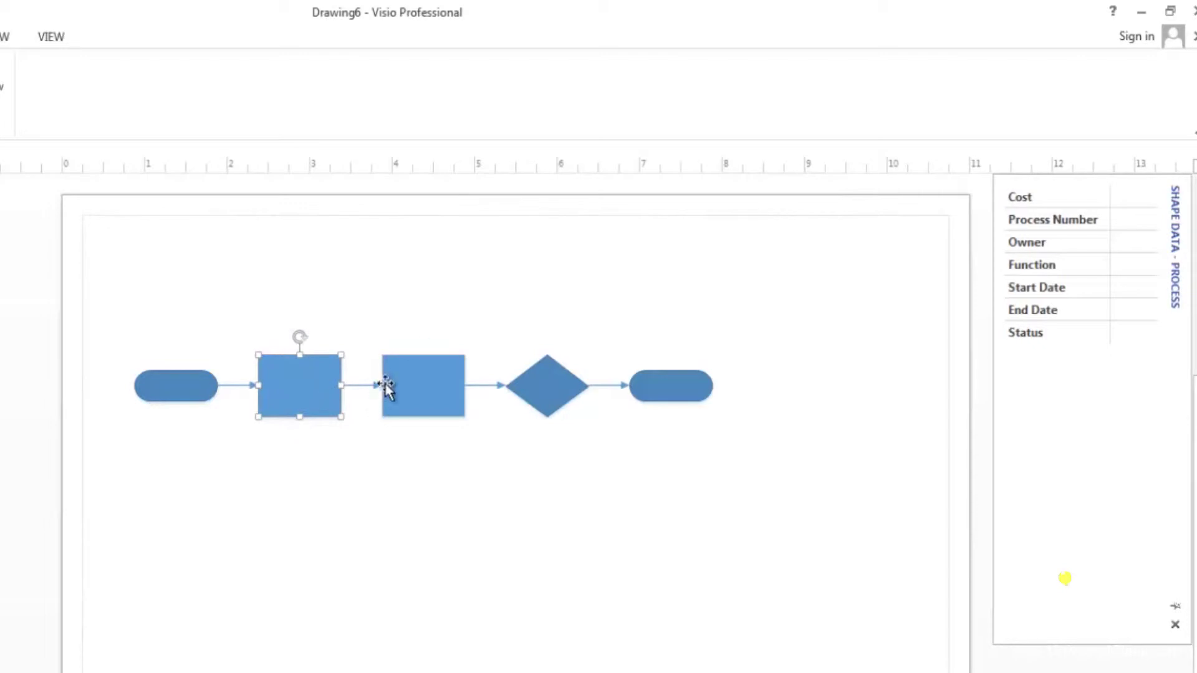
pyautogui.click(1125, 221)
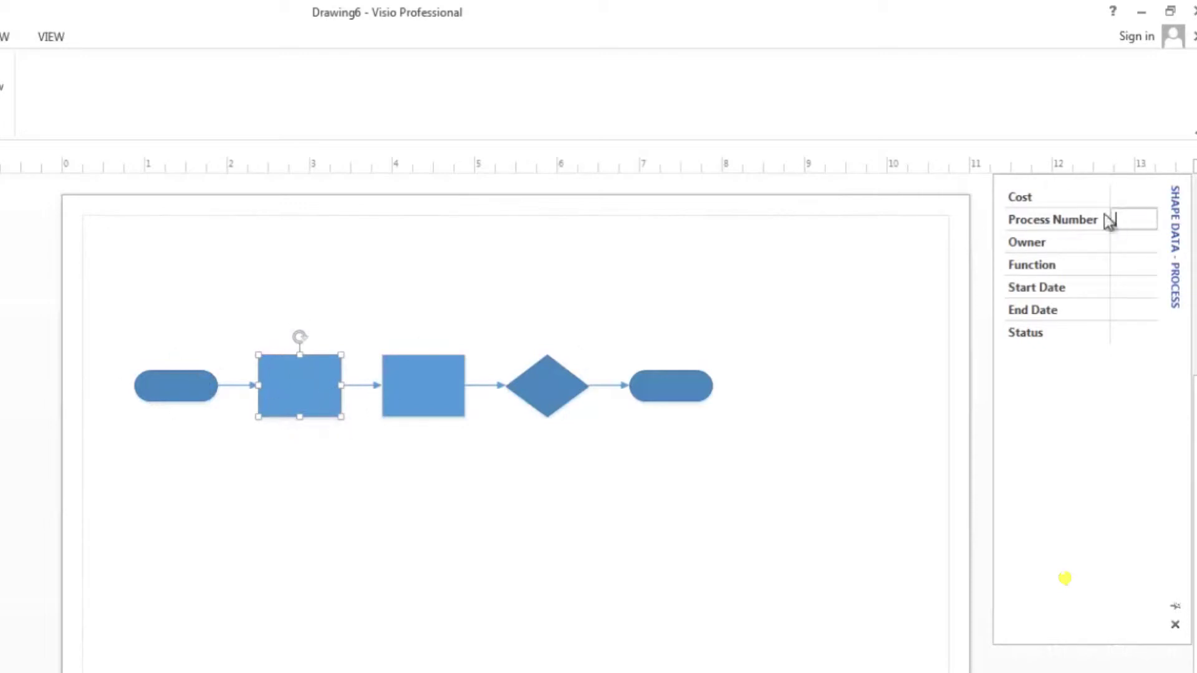
pyautogui.write('12')
pyautogui.press('Tab')
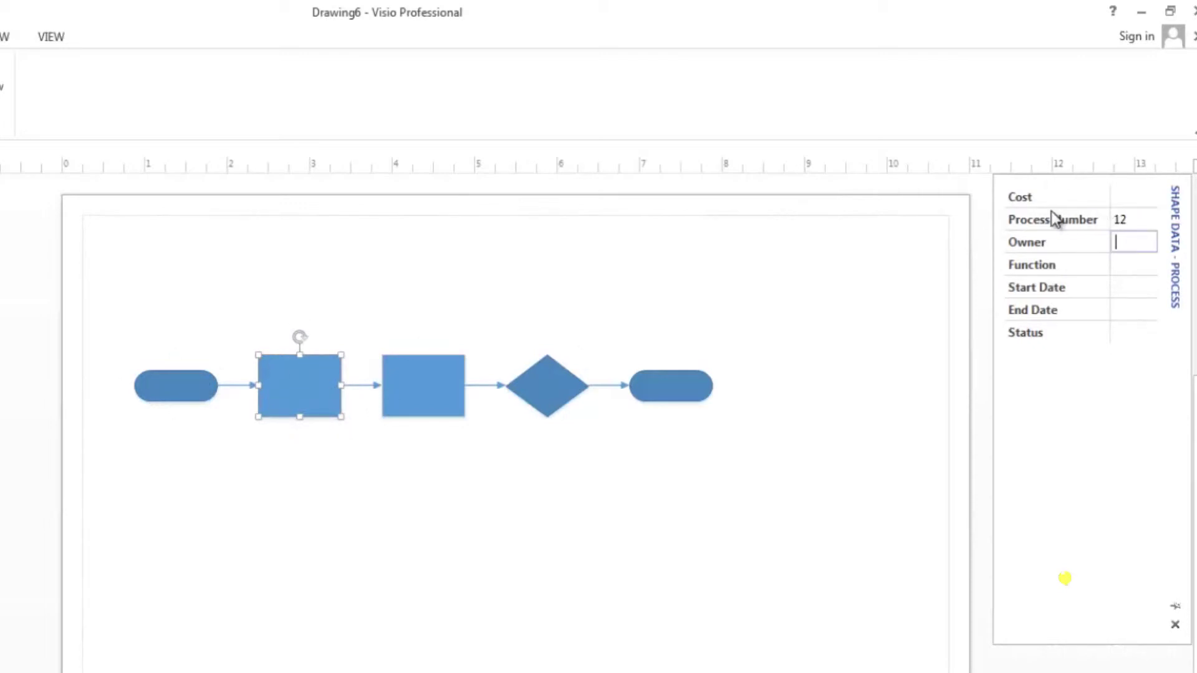
# - Set the second Process box's Process Number to 13 and clear the selection
pyautogui.click(443, 387)
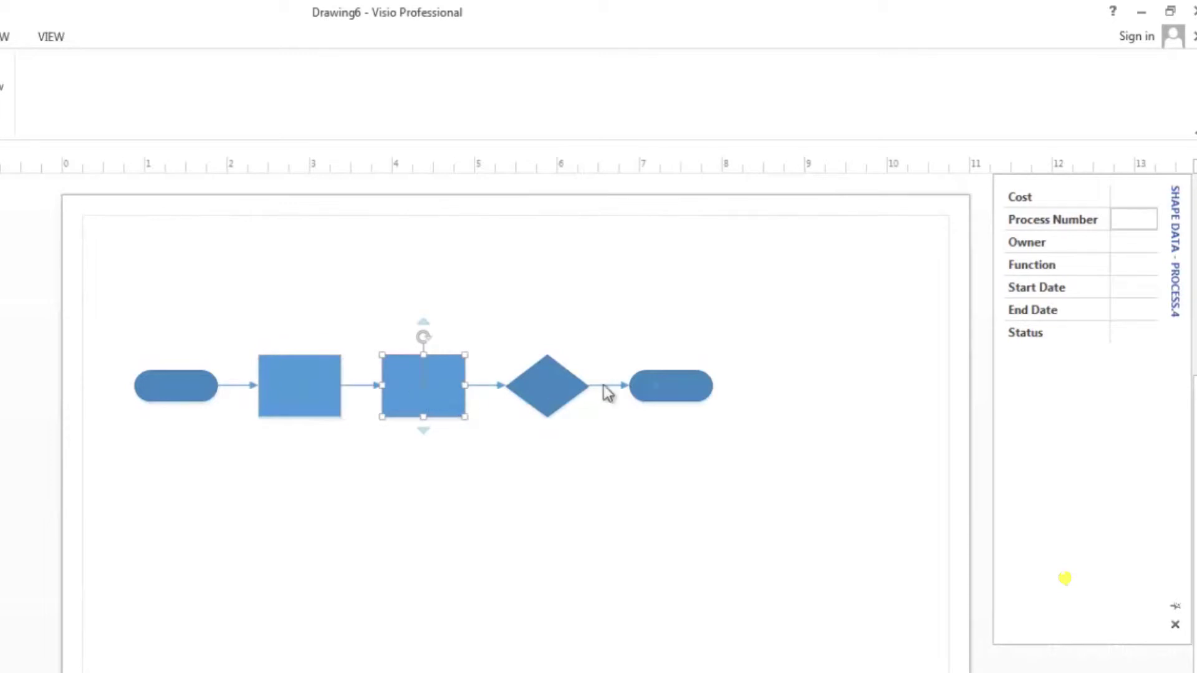
pyautogui.click(1122, 219)
pyautogui.write('13')
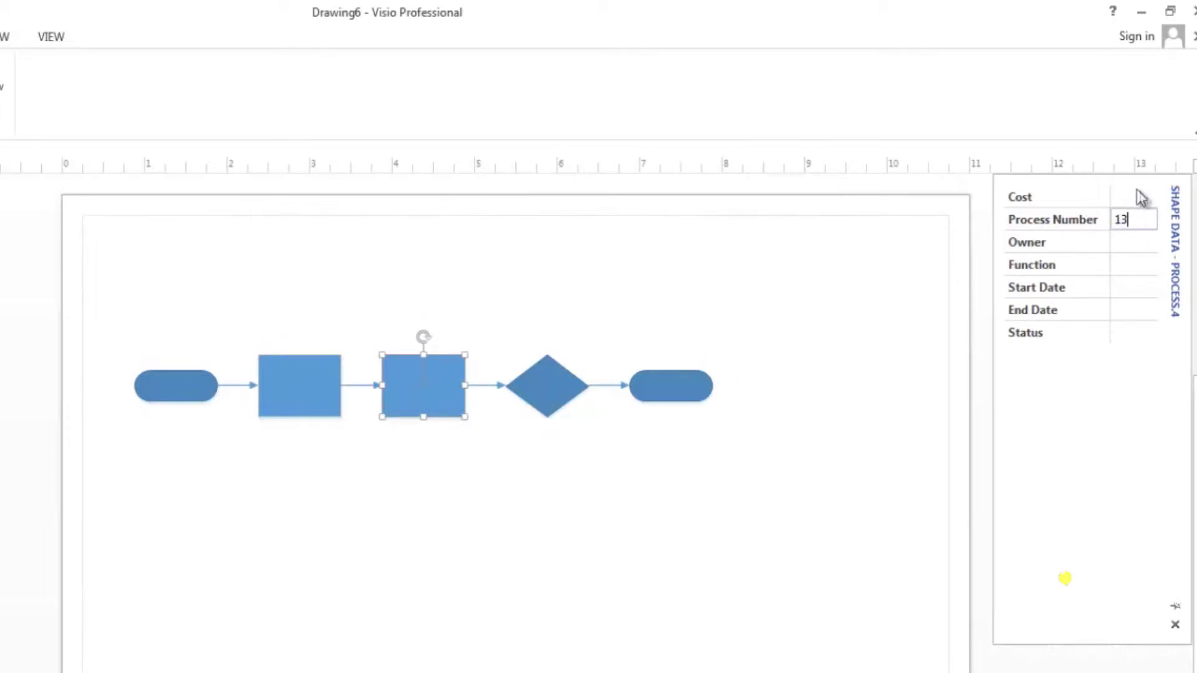
pyautogui.rightClick(448, 388)
pyautogui.moveTo(570, 596)
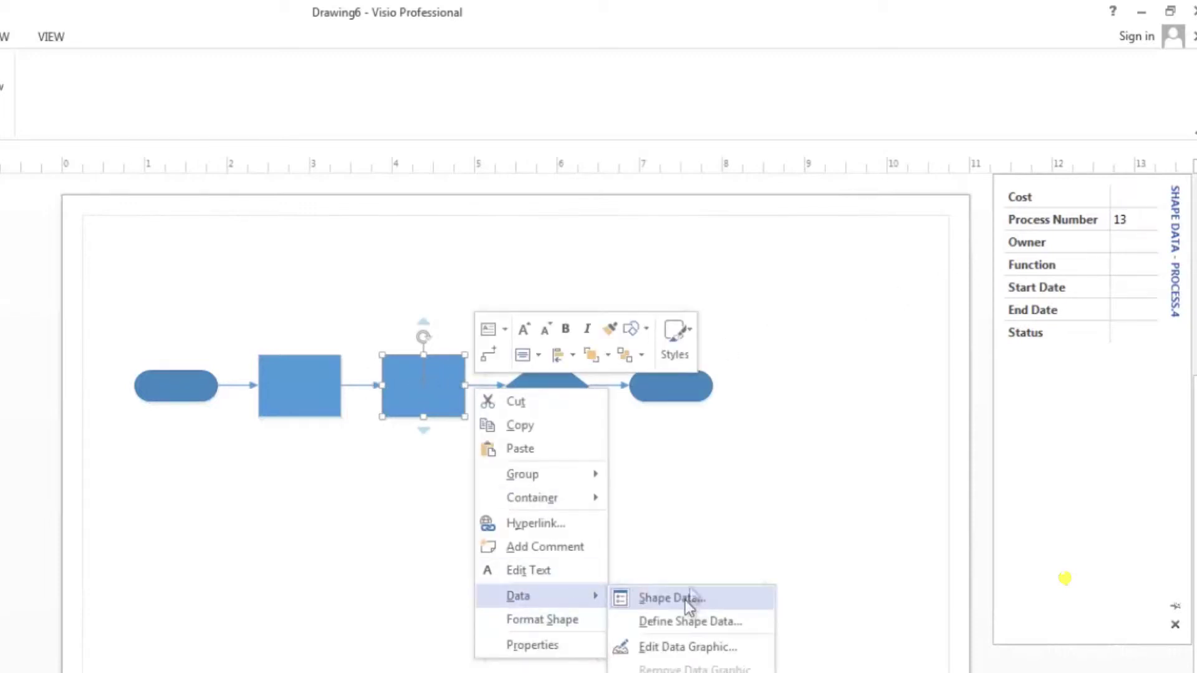
pyautogui.click(743, 495)
pyautogui.click(727, 486)
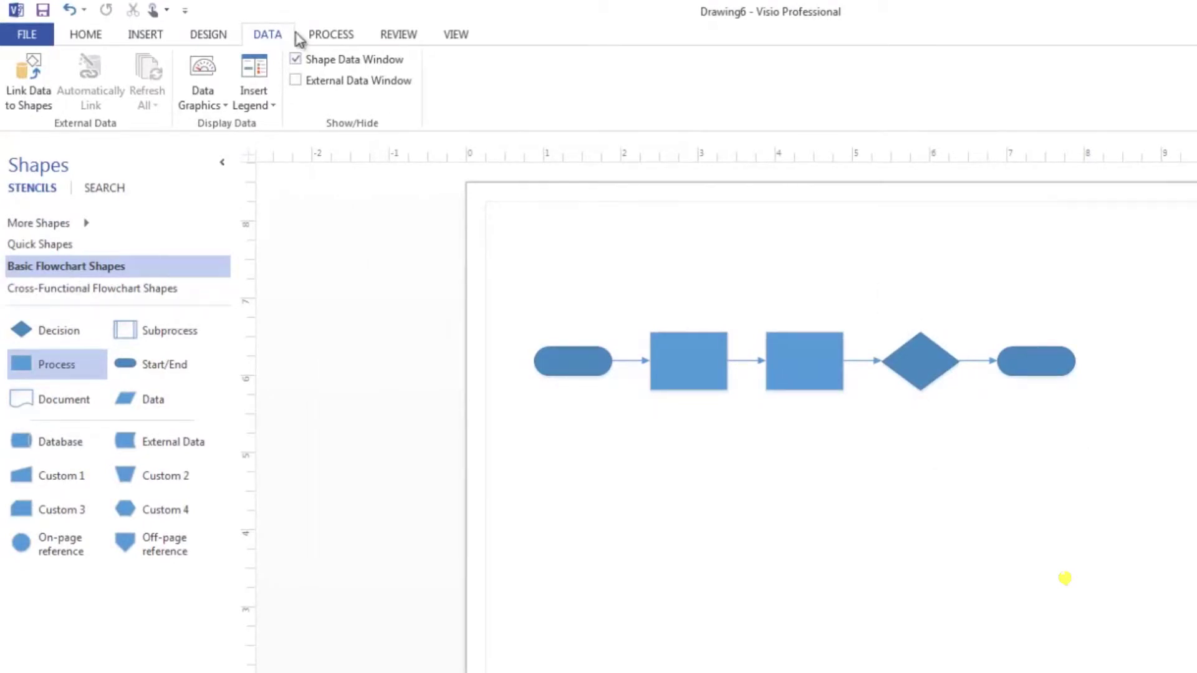
# - Link Sheet1$ of Employees.xlsx as external data, with all rows and columns, keyed on Name and Position
pyautogui.click(14, 106)
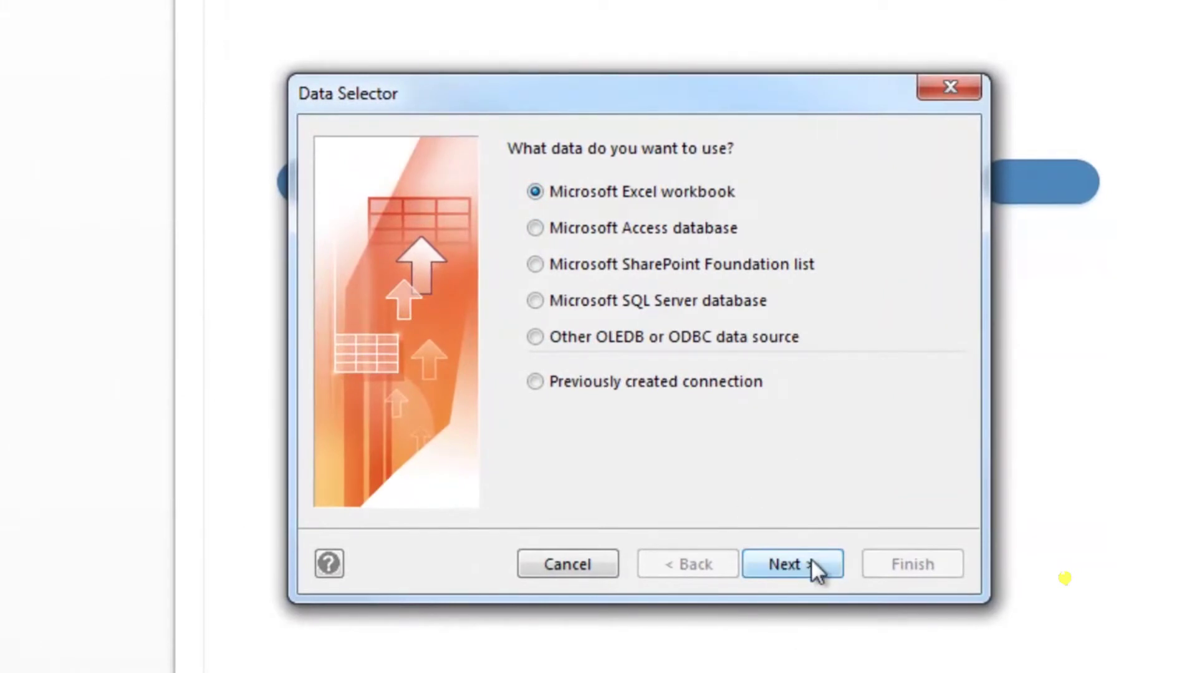
pyautogui.click(810, 560)
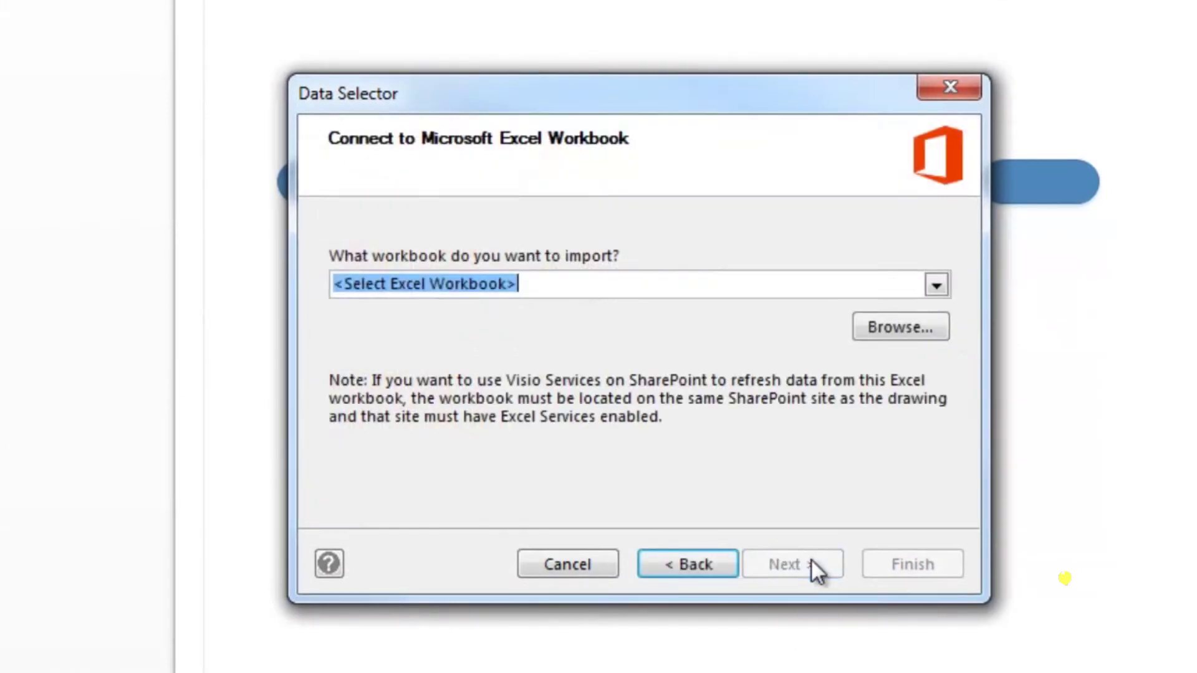
pyautogui.click(907, 332)
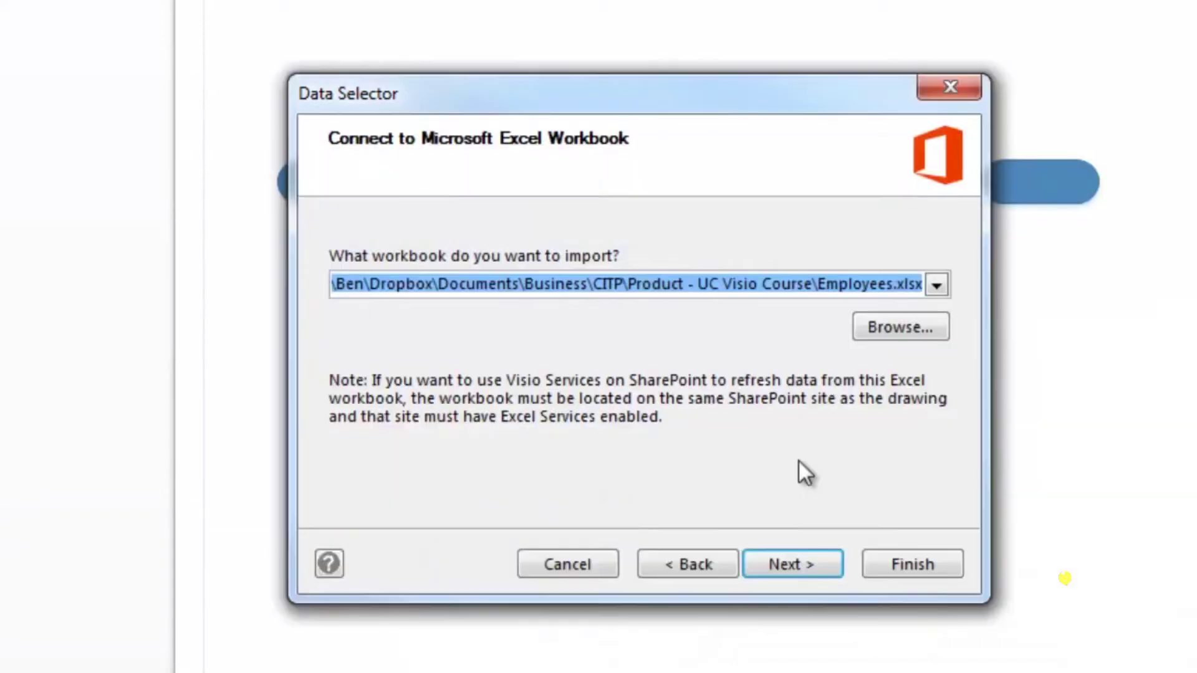
pyautogui.click(793, 561)
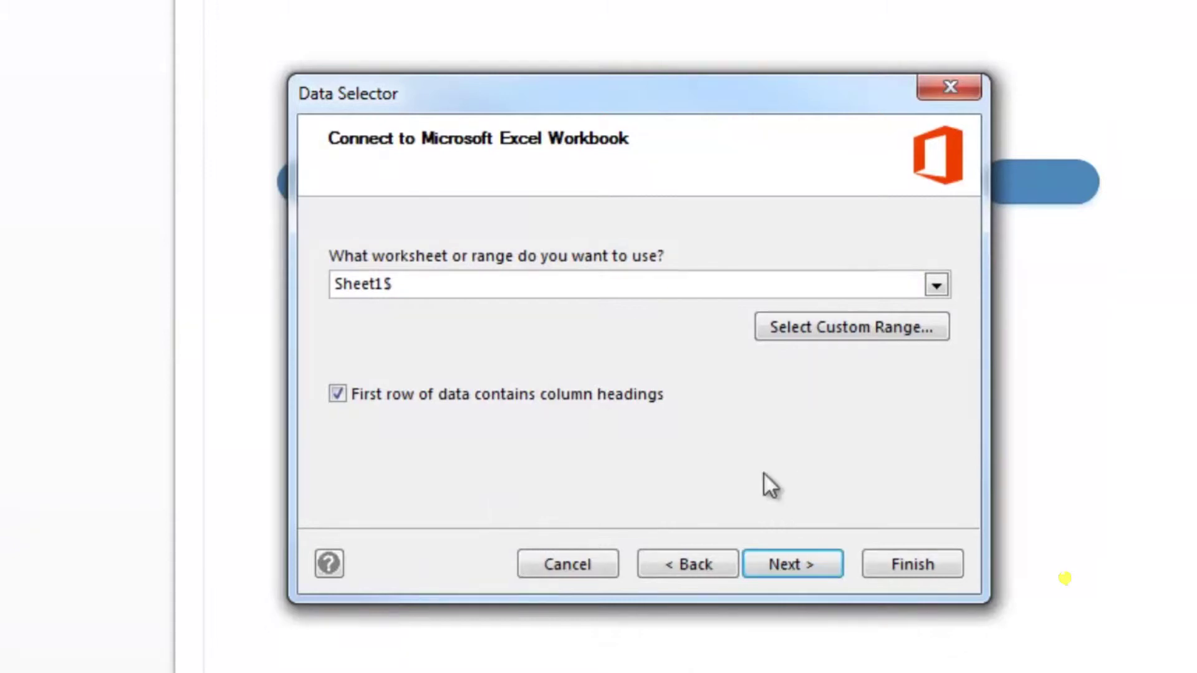
pyautogui.click(794, 561)
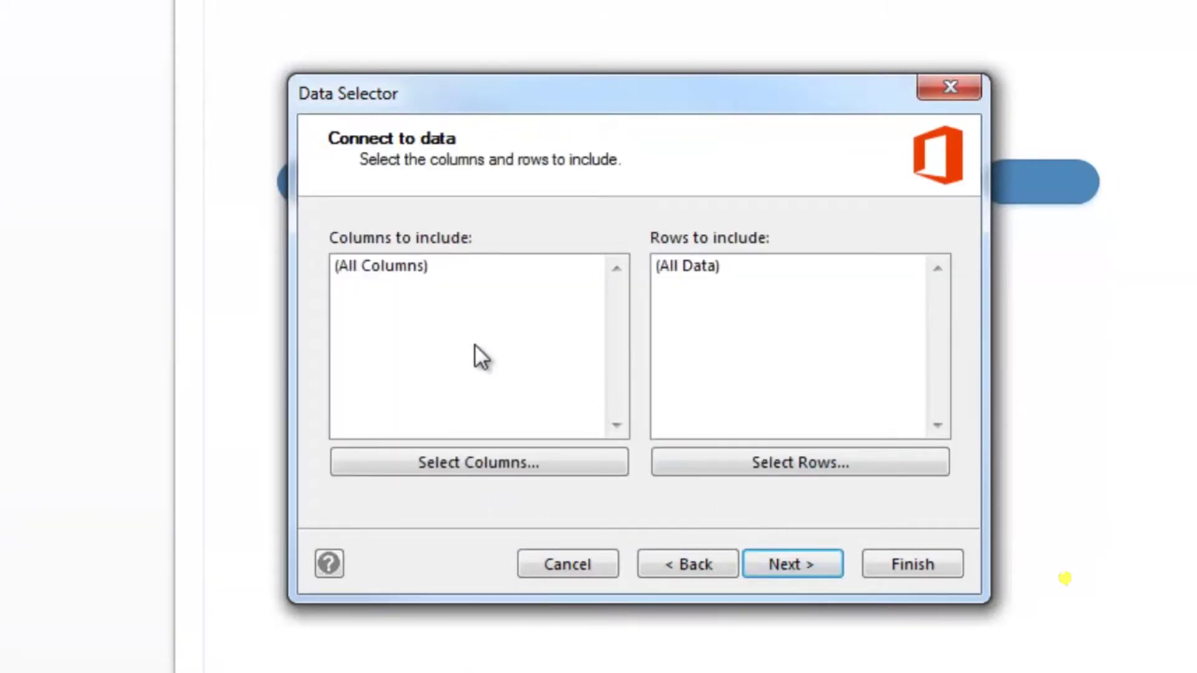
pyautogui.click(800, 571)
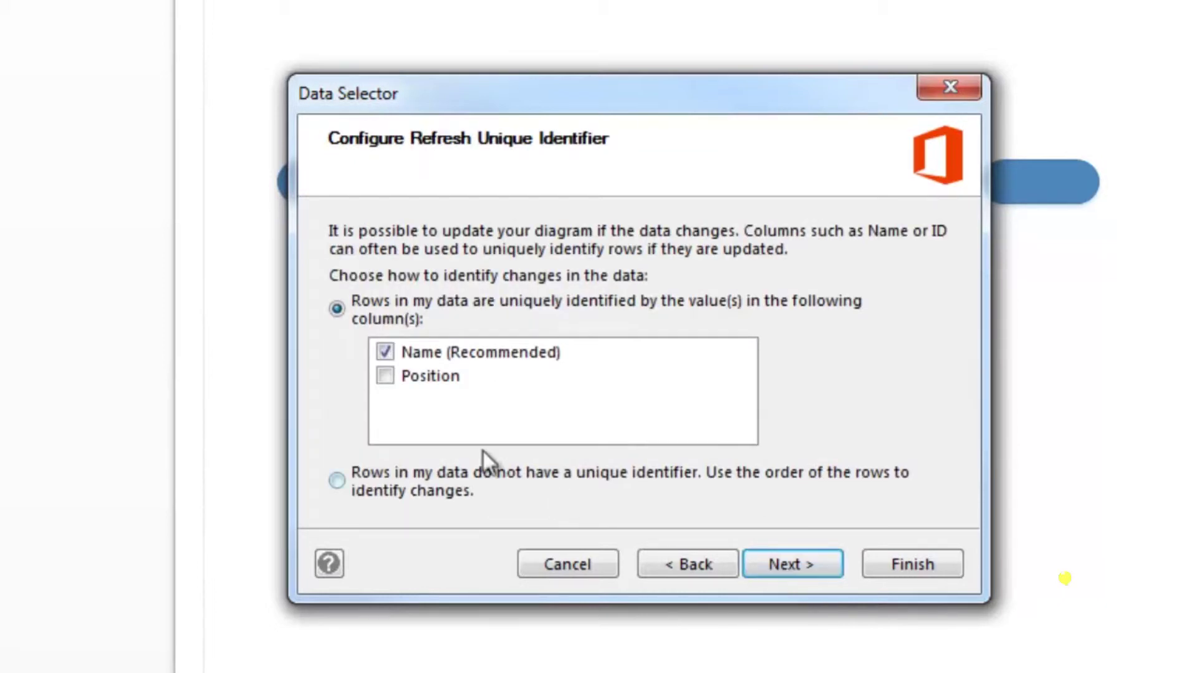
pyautogui.click(385, 375)
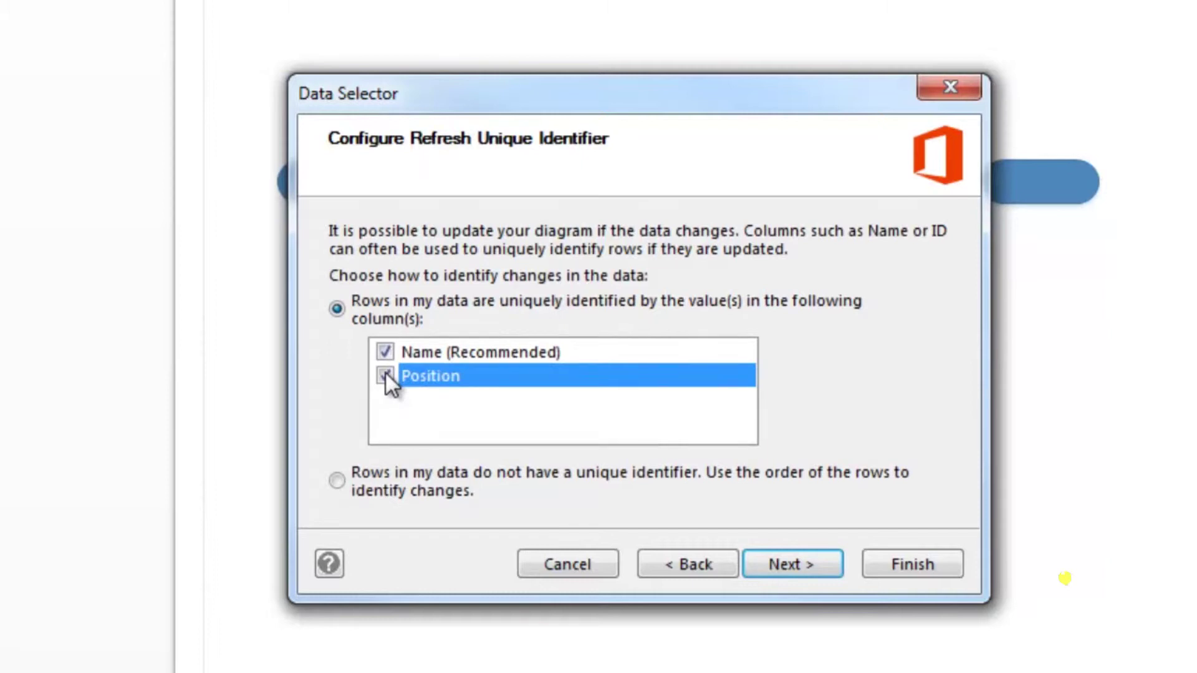
pyautogui.click(790, 561)
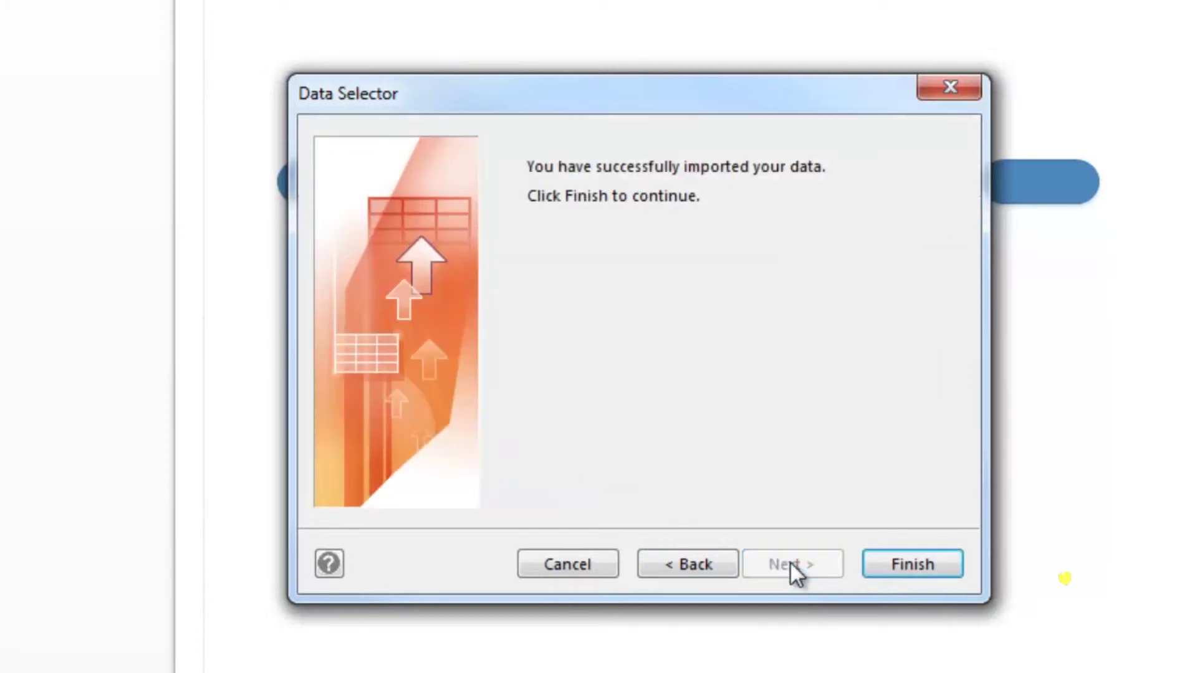
pyautogui.click(907, 565)
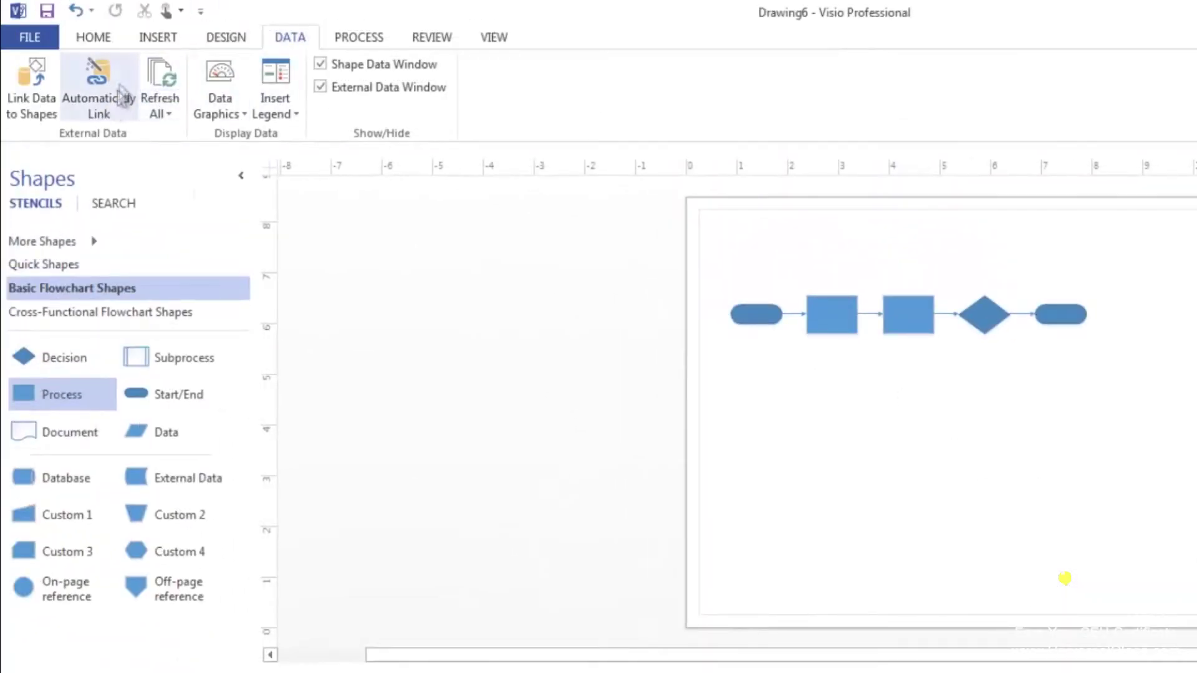
# - Automatically link data rows to shapes where the Process Number column equals the shapes' Process Number field
pyautogui.click(107, 106)
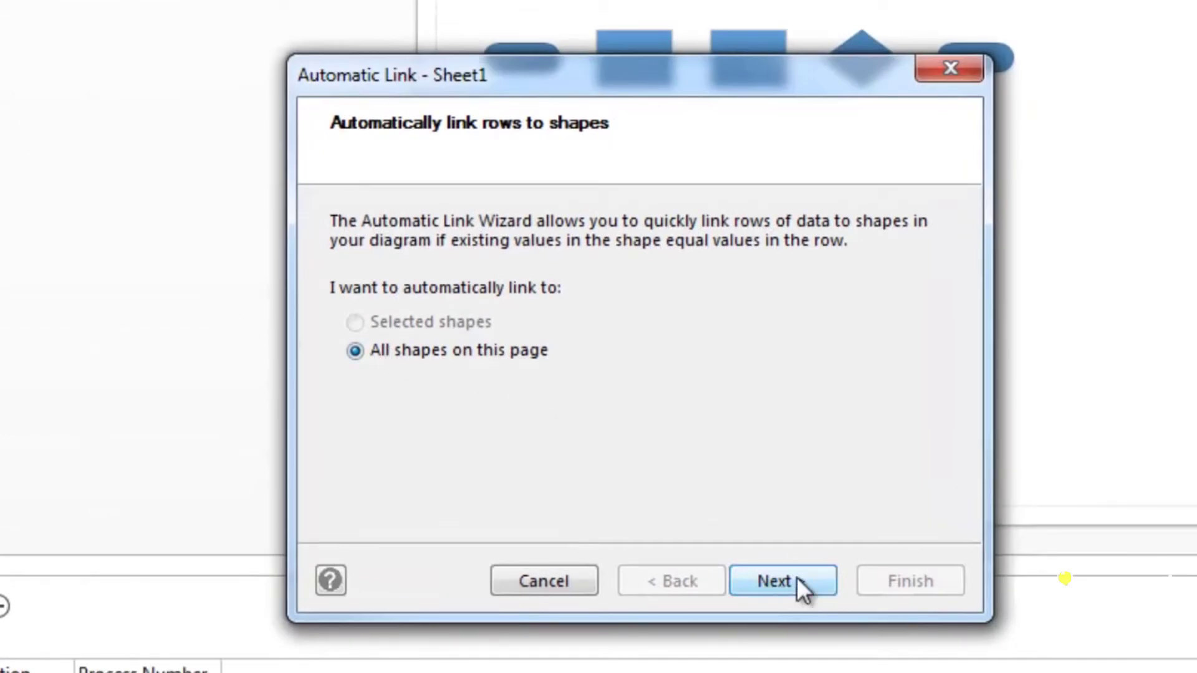
pyautogui.click(783, 586)
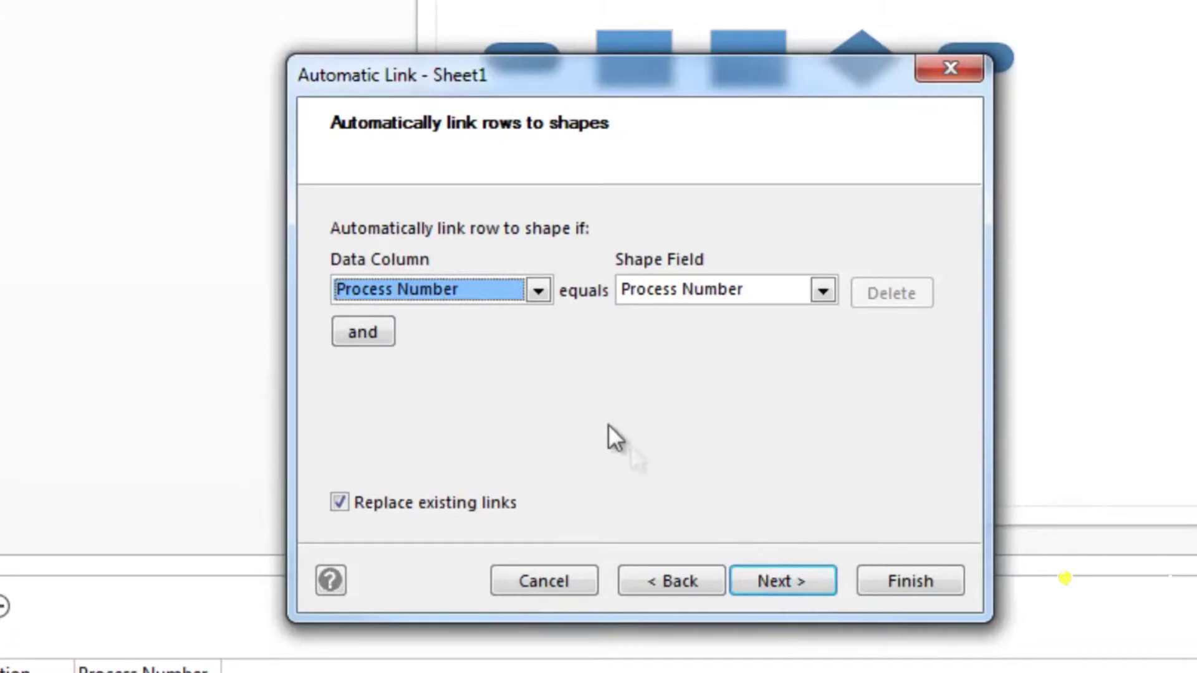
pyautogui.click(457, 288)
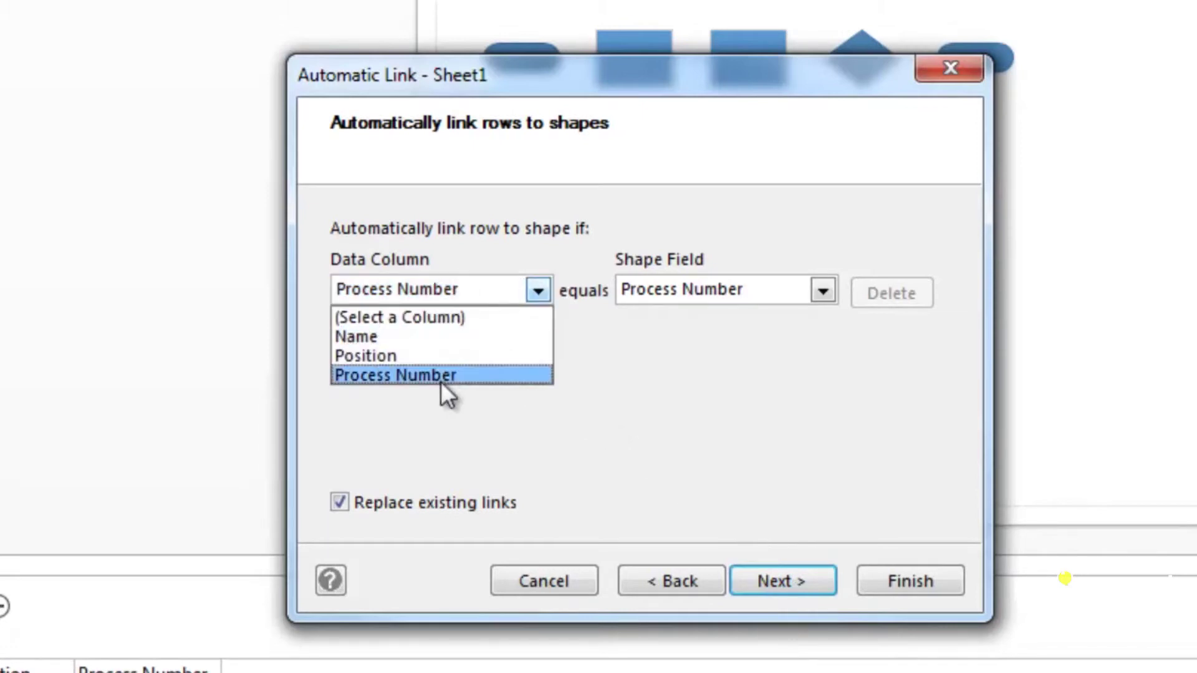
pyautogui.click(447, 374)
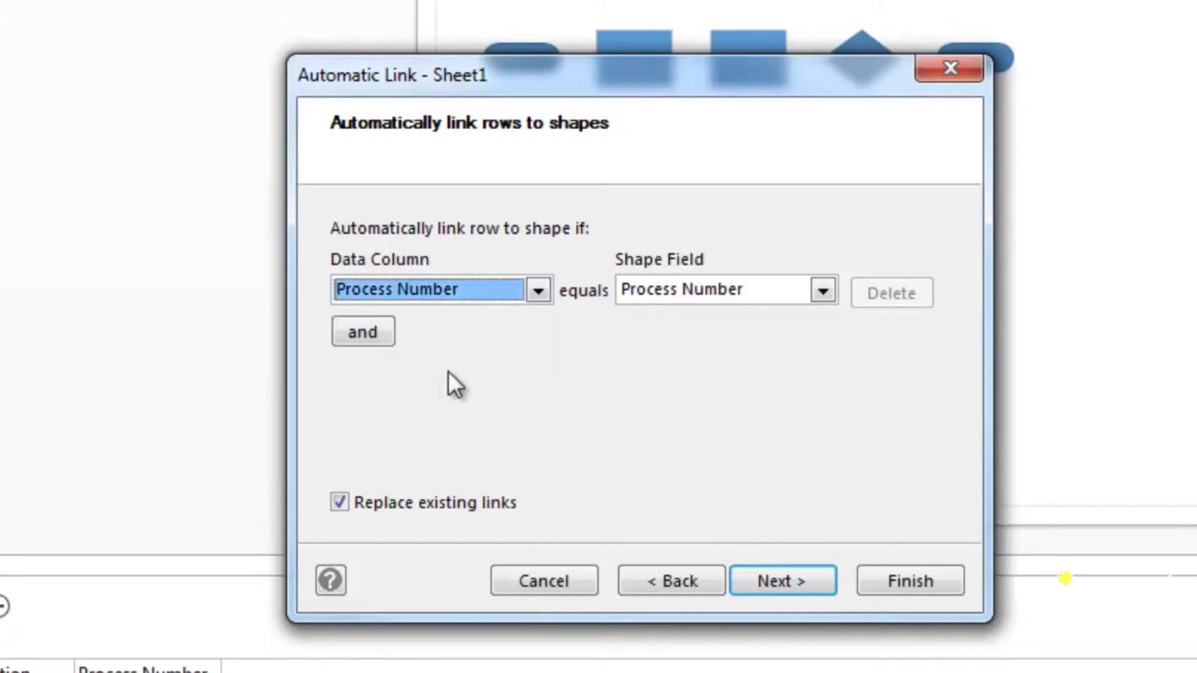
pyautogui.click(724, 291)
pyautogui.click(731, 376)
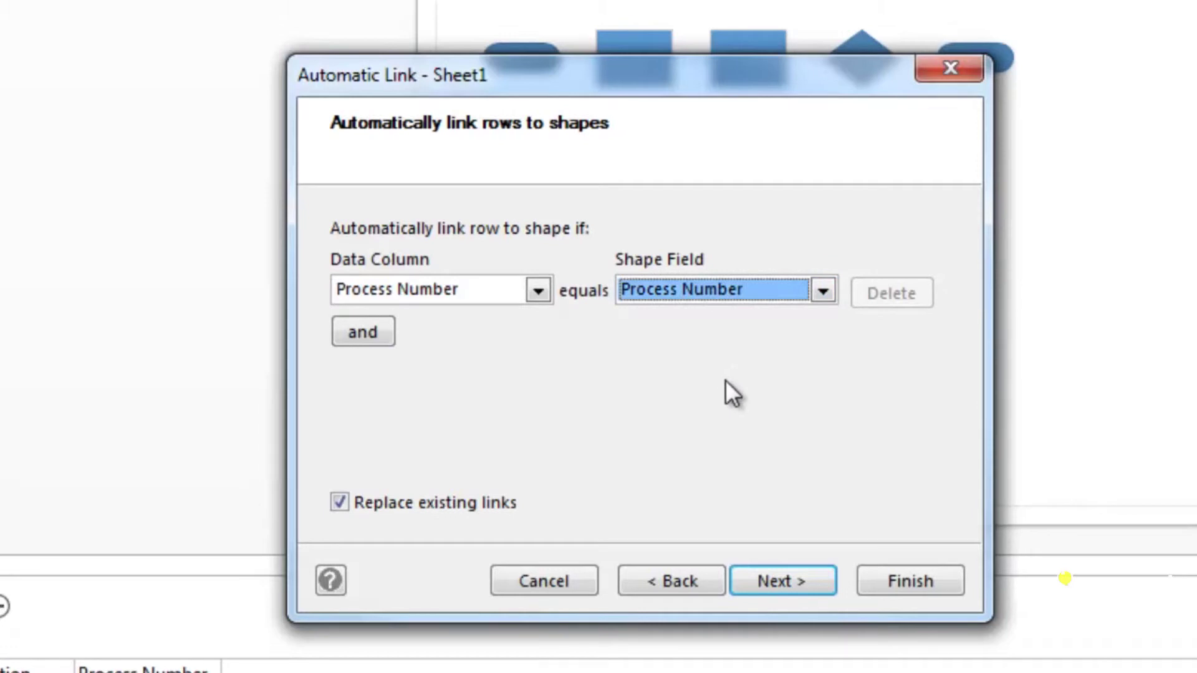
pyautogui.click(773, 577)
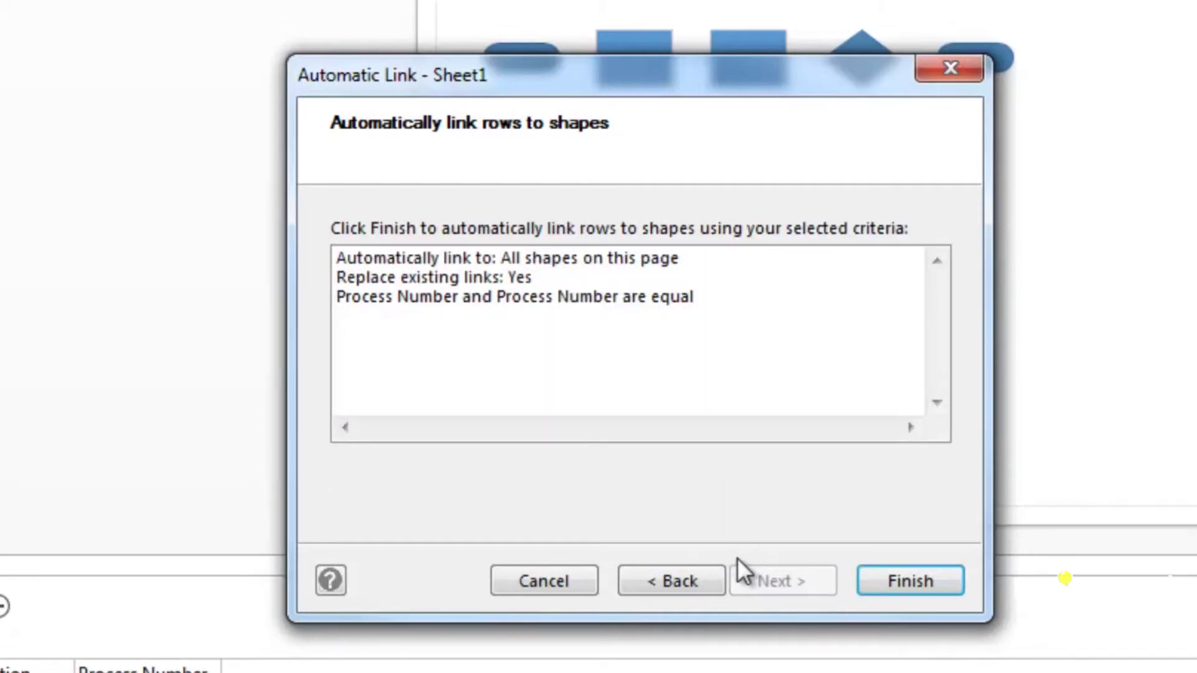
pyautogui.click(944, 581)
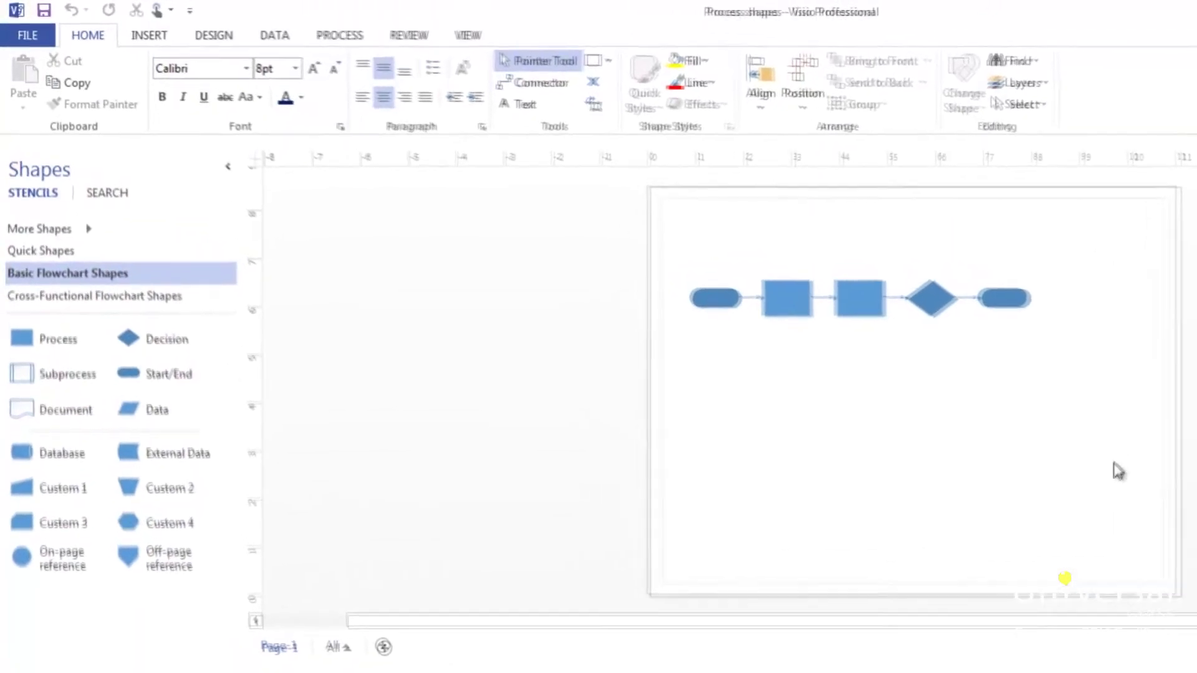
# - Run the built-in Flowchart report from Review > Shape Reports in Excel format
pyautogui.click(409, 36)
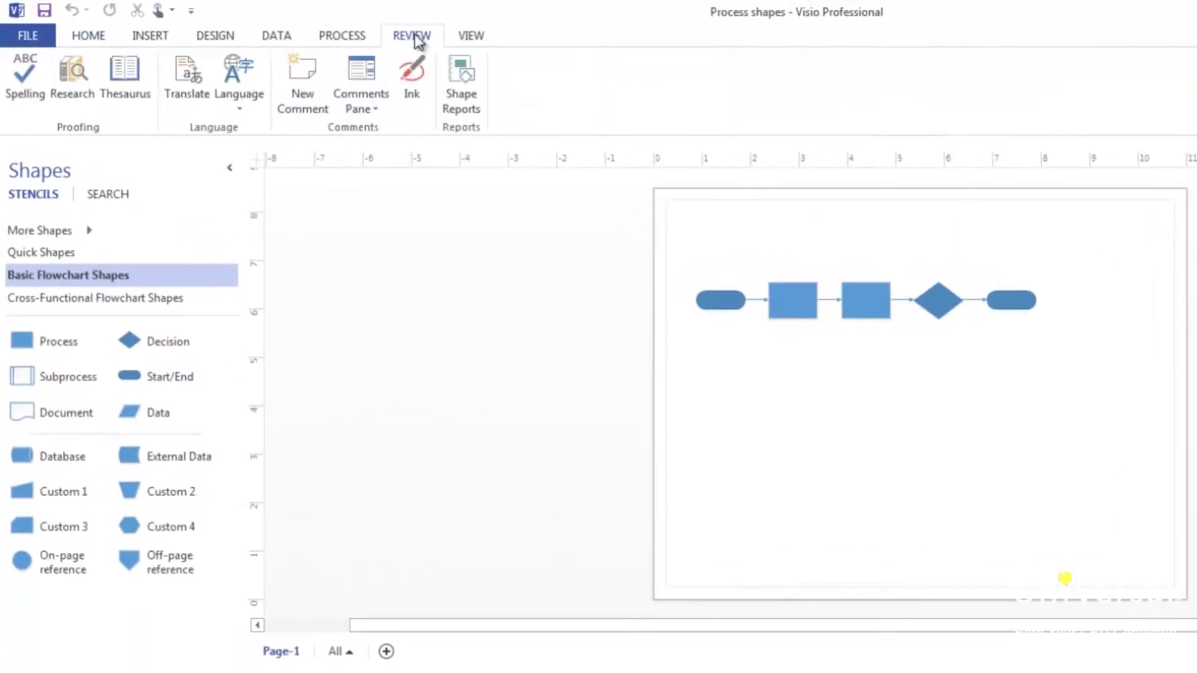
pyautogui.click(464, 103)
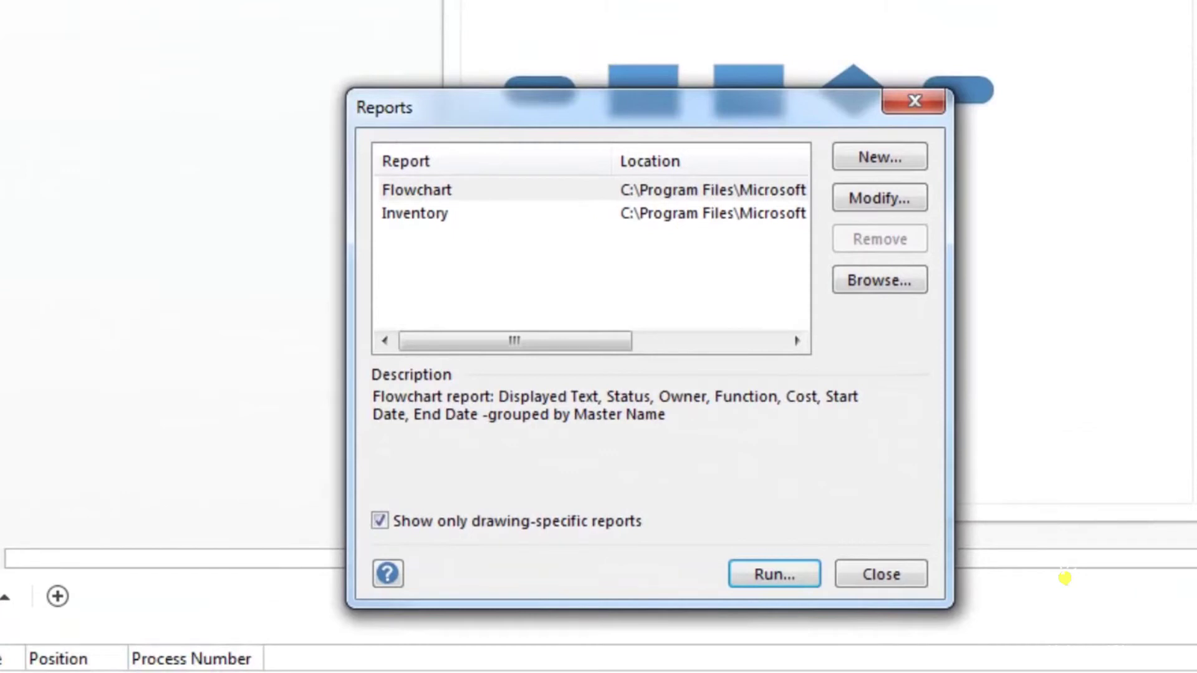
pyautogui.click(433, 193)
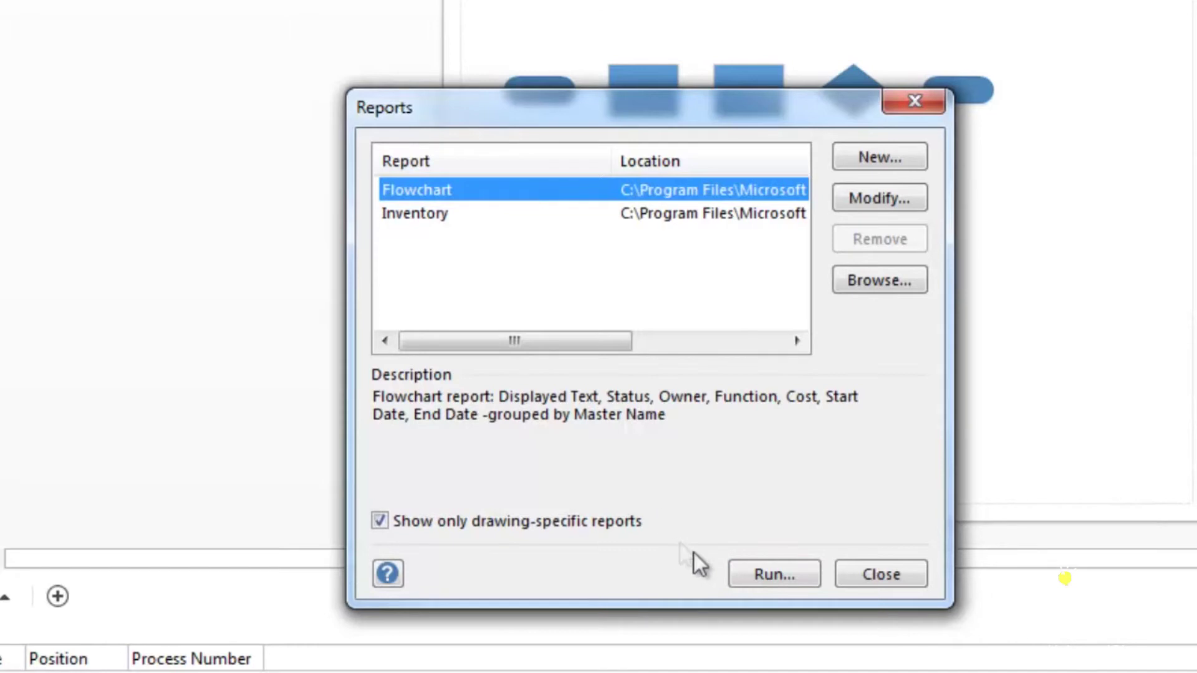
pyautogui.click(774, 574)
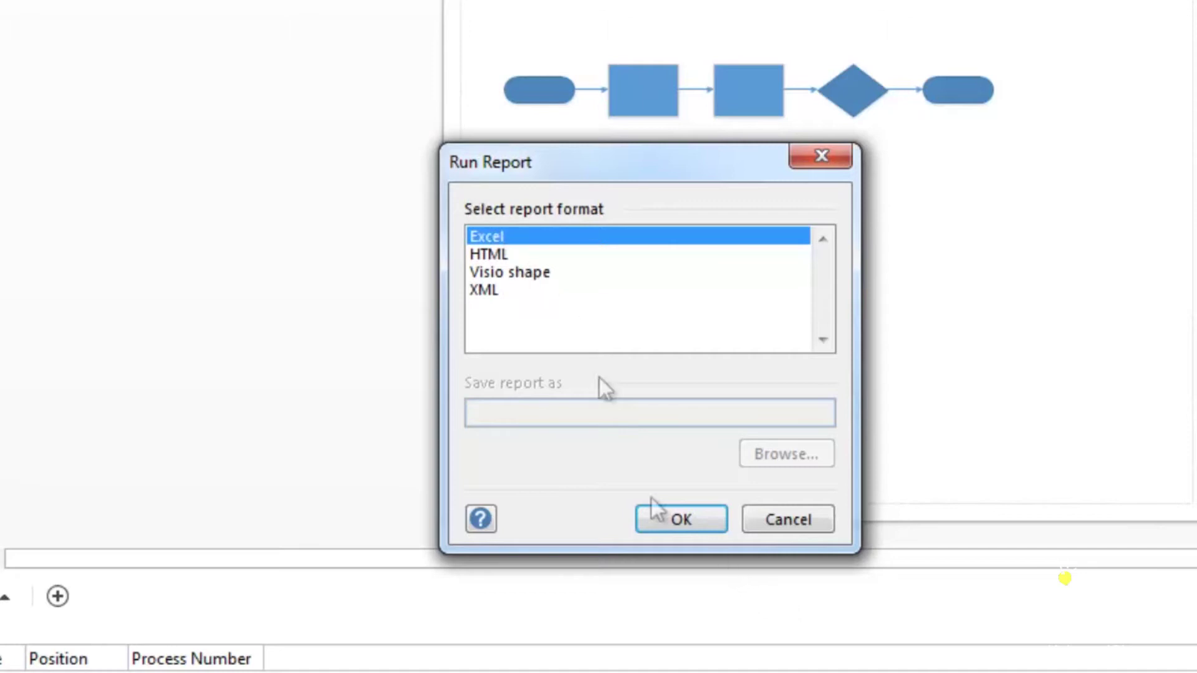
pyautogui.click(677, 522)
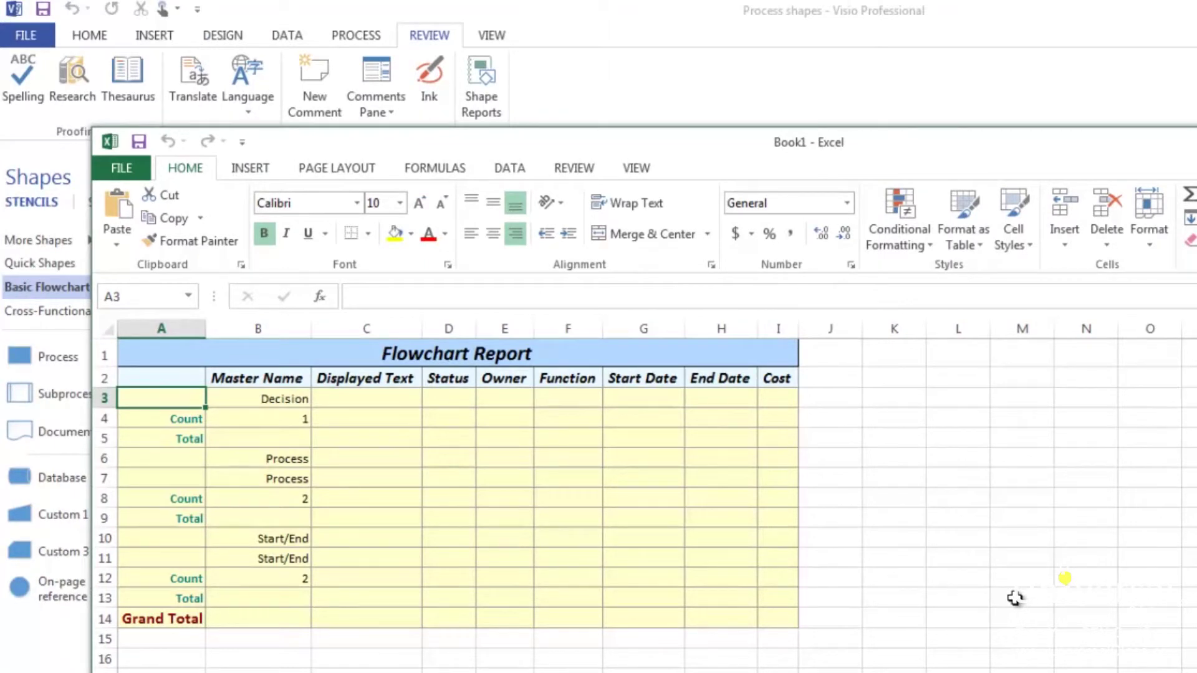
# - Close the Flowchart Report workbook in Excel with Don't Save
pyautogui.hotkey('alt', 'F4')
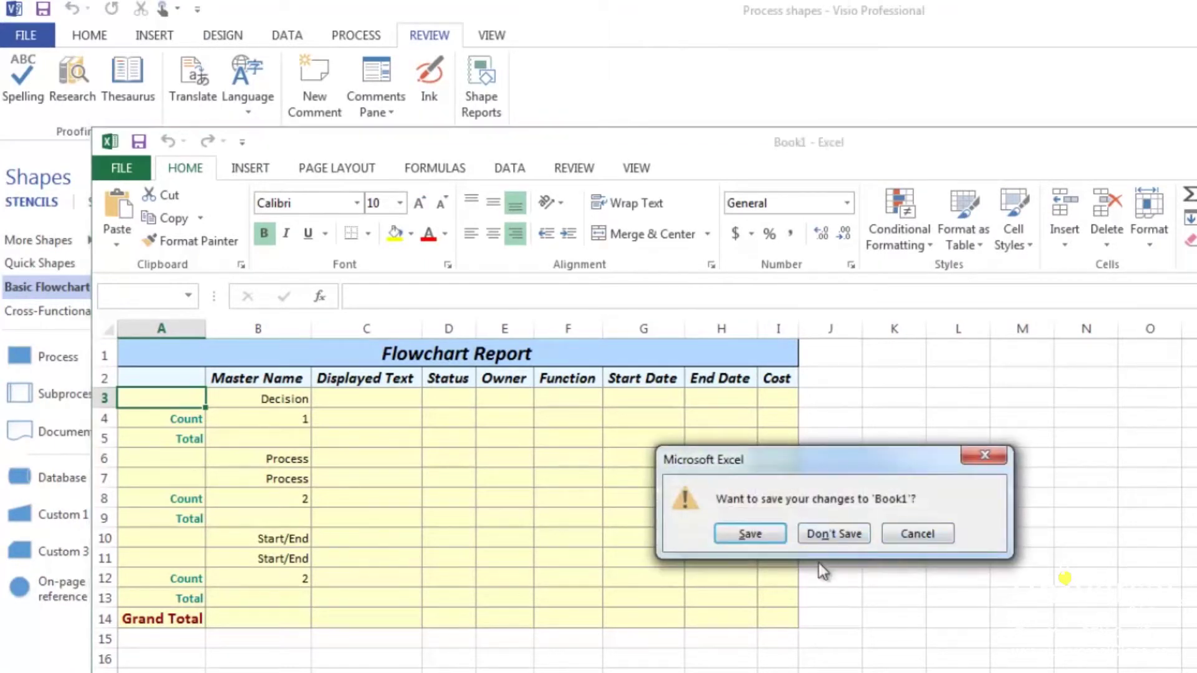
pyautogui.click(833, 534)
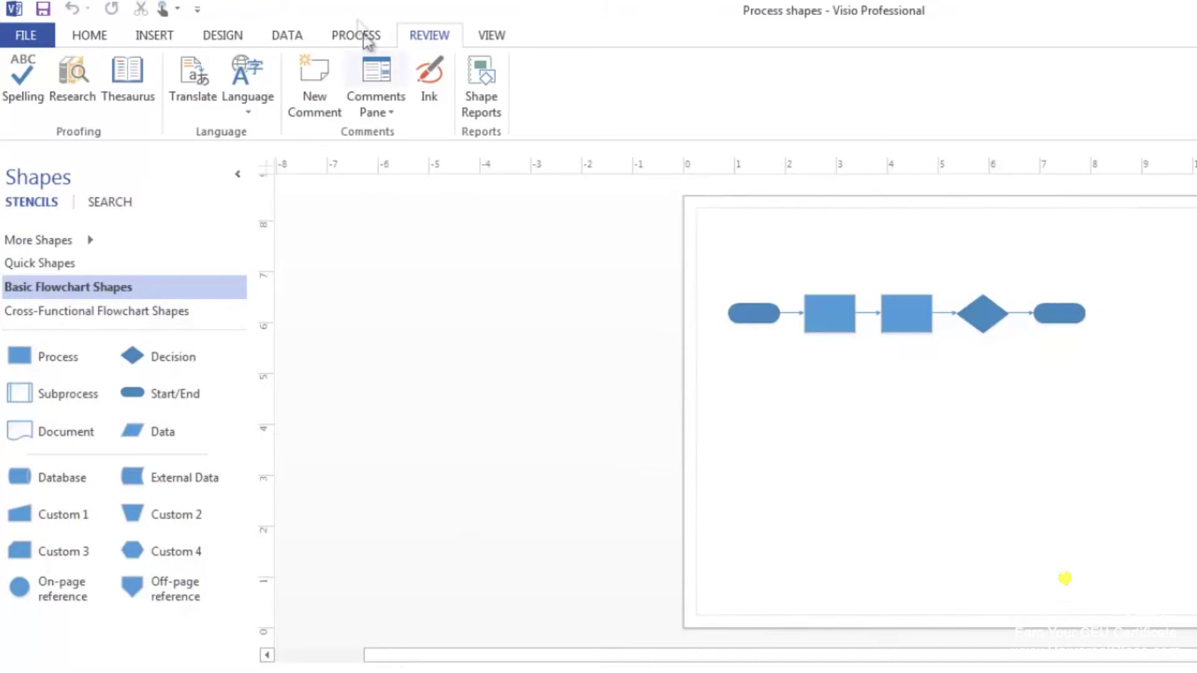
# - Start a new current-page shape report with Height, Shape ID, Shape Name, Width and Process Number
pyautogui.click(488, 91)
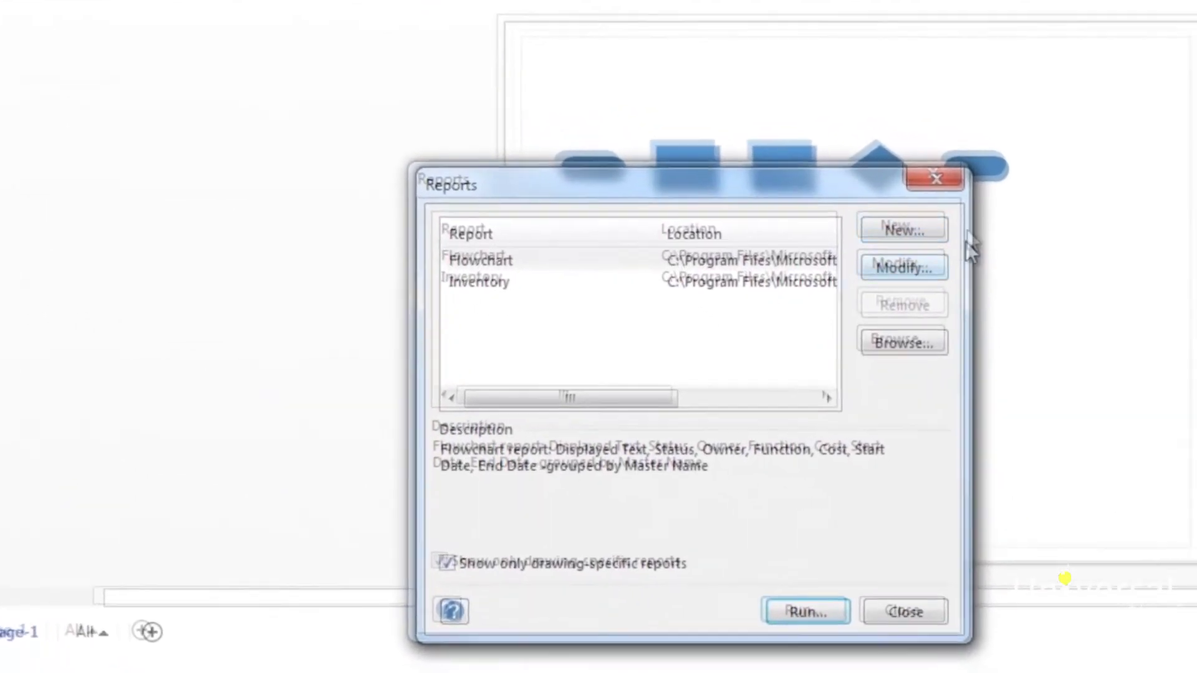
pyautogui.click(904, 229)
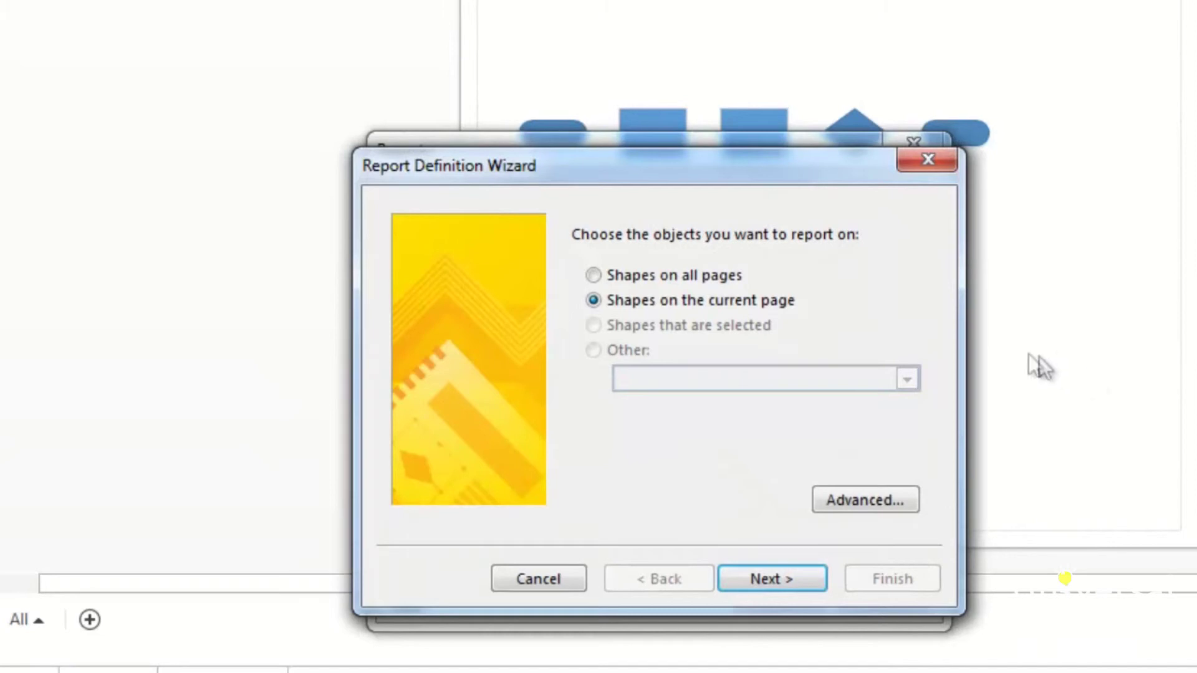
pyautogui.click(776, 584)
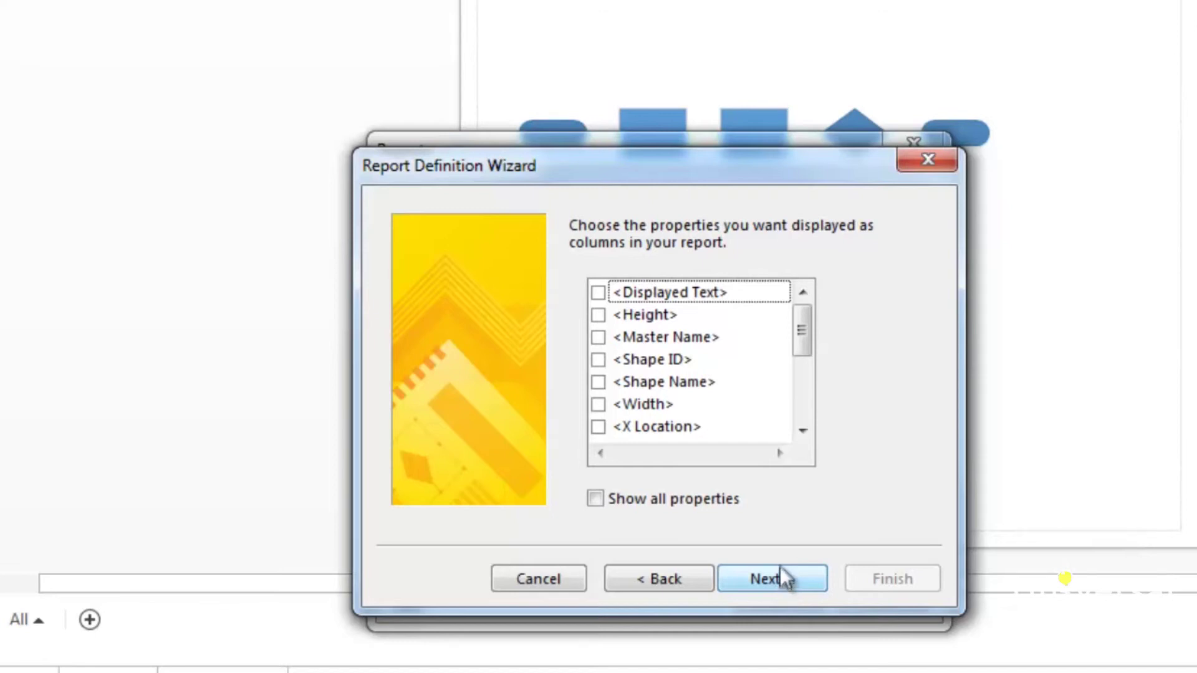
pyautogui.click(596, 316)
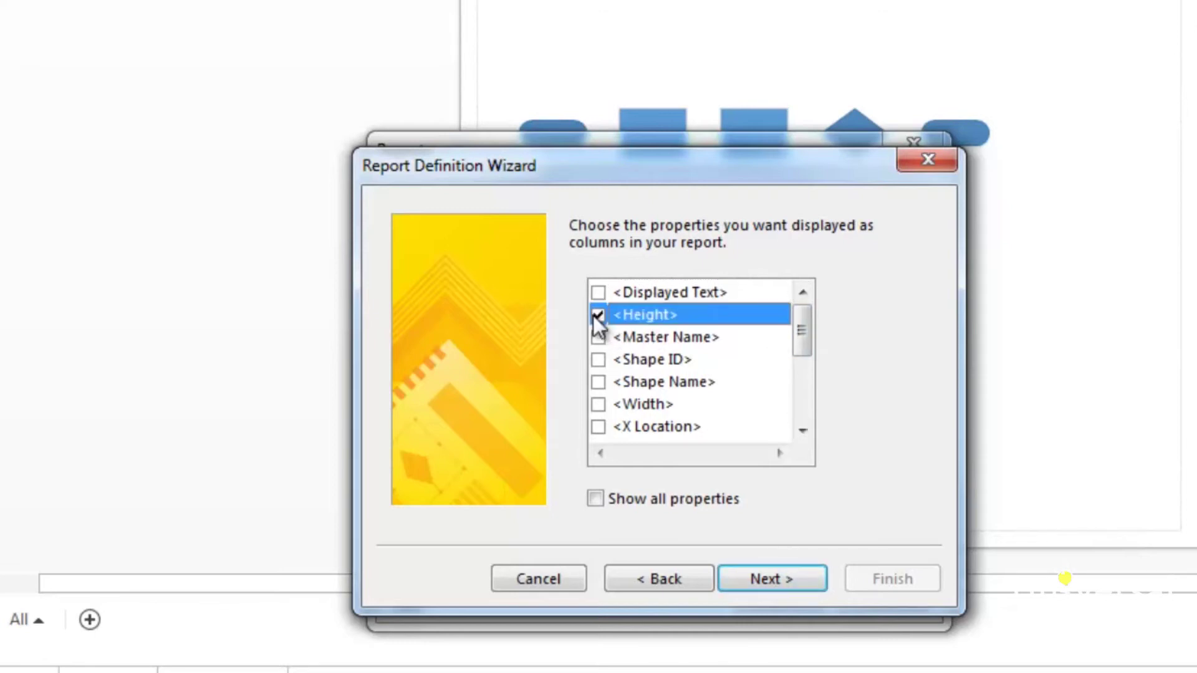
pyautogui.click(597, 361)
pyautogui.click(598, 383)
pyautogui.click(597, 404)
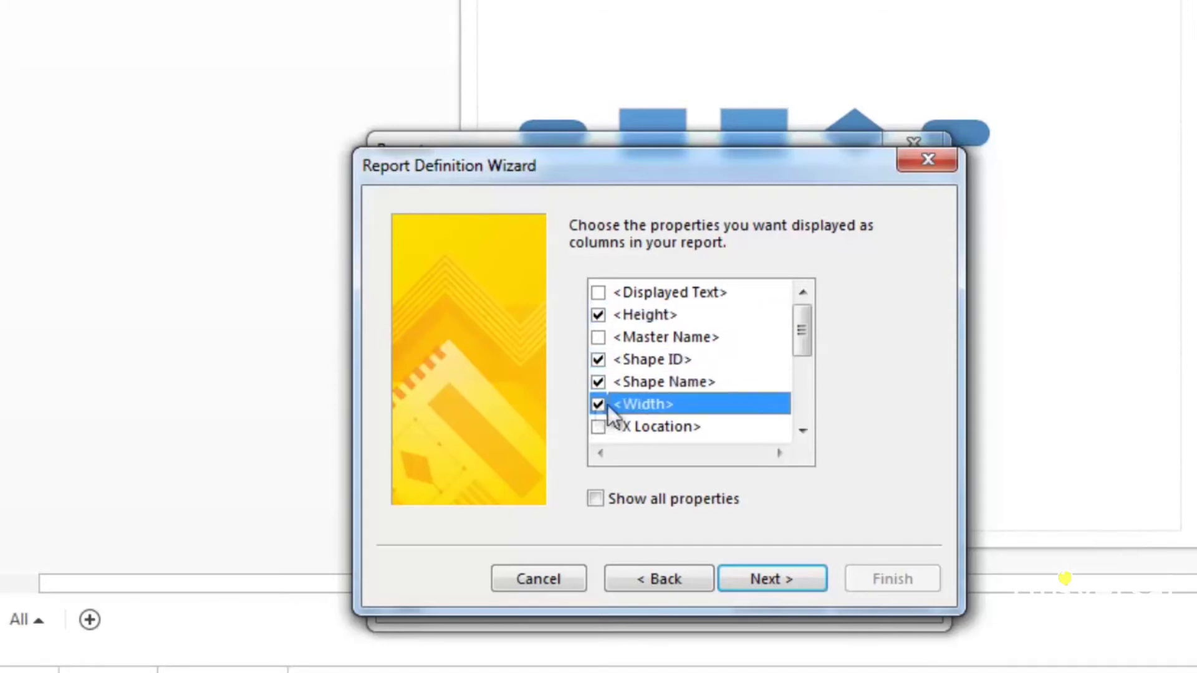
pyautogui.moveTo(802, 333); pyautogui.dragTo(805, 418)
pyautogui.click(598, 382)
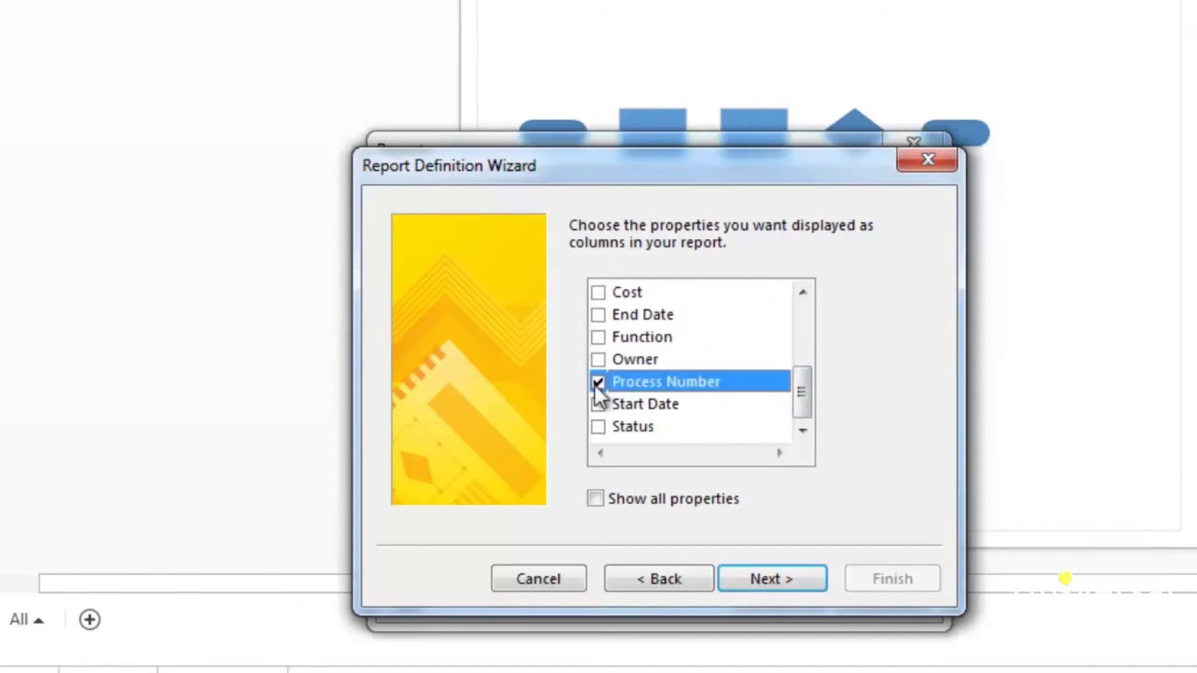
# - Sort the report by Shape ID and save the definition in the drawing
pyautogui.click(770, 580)
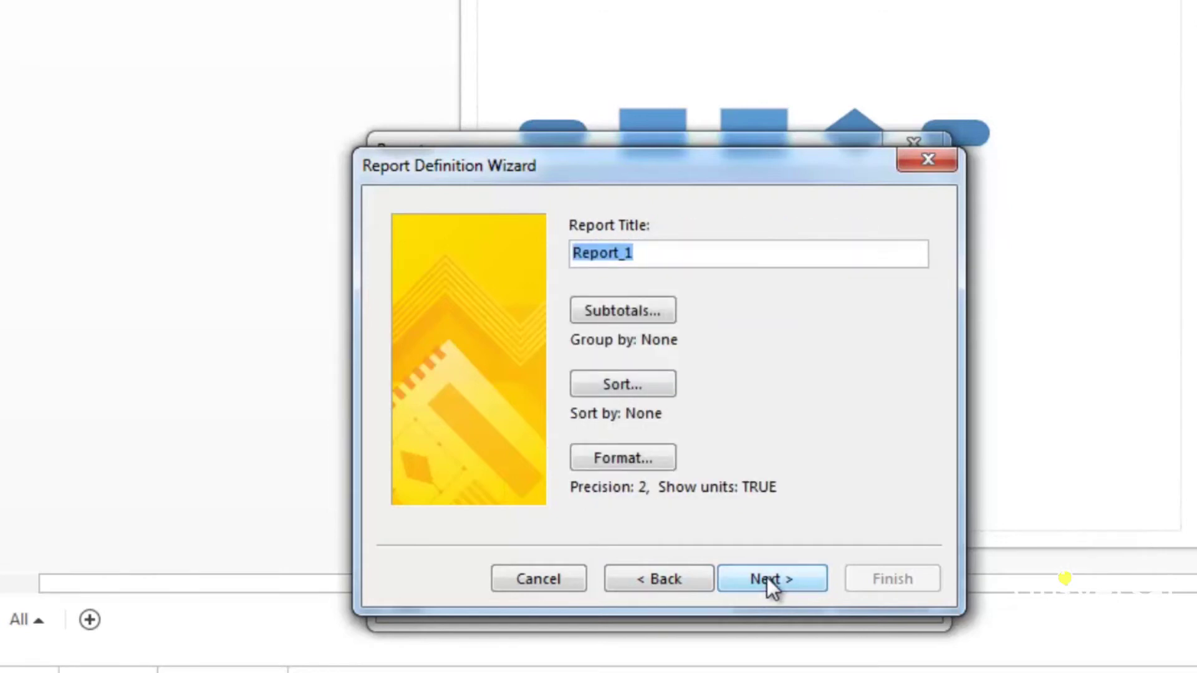
pyautogui.click(641, 387)
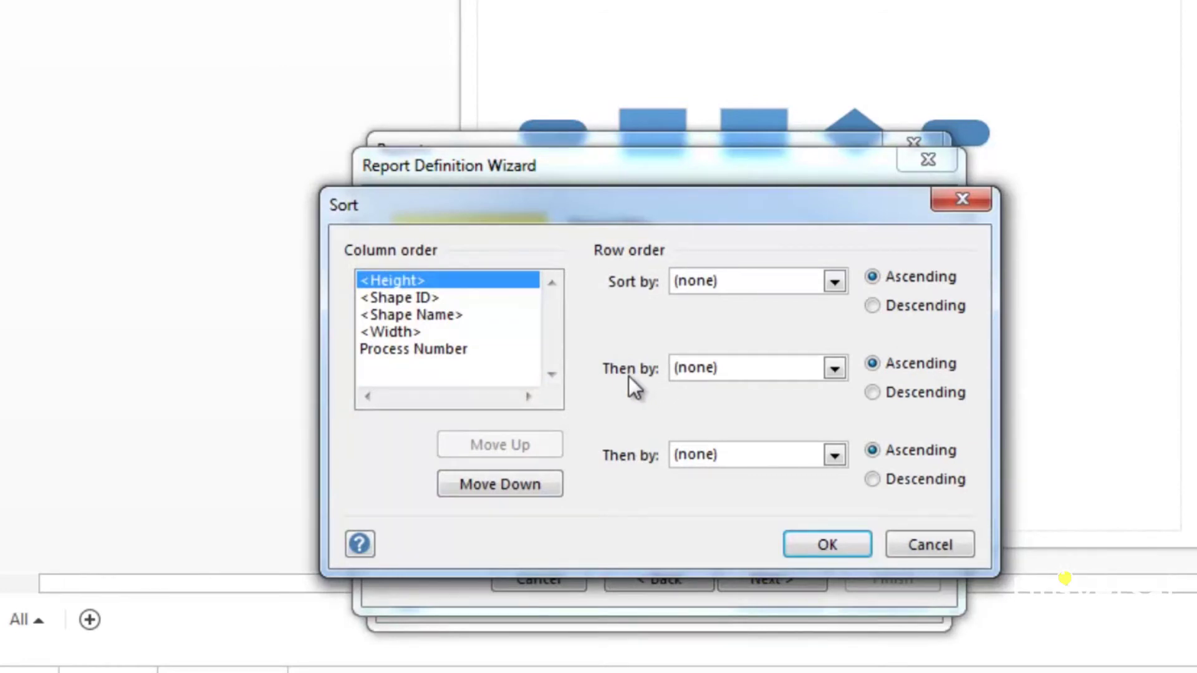
pyautogui.click(427, 299)
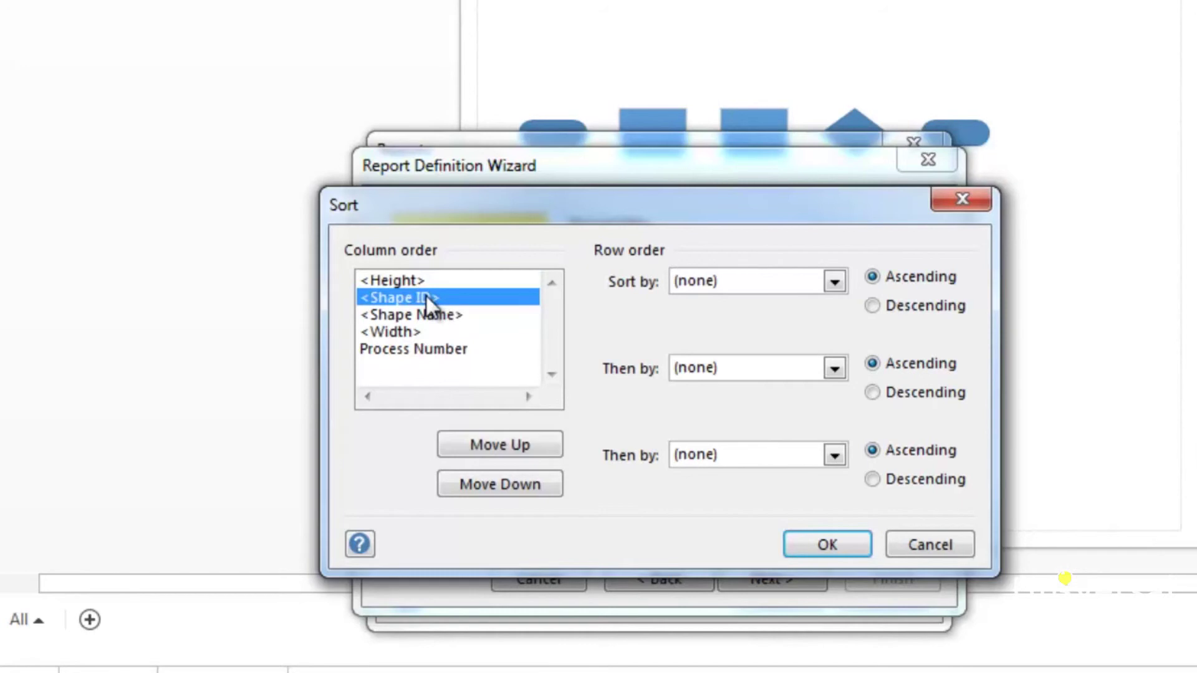
pyautogui.click(757, 281)
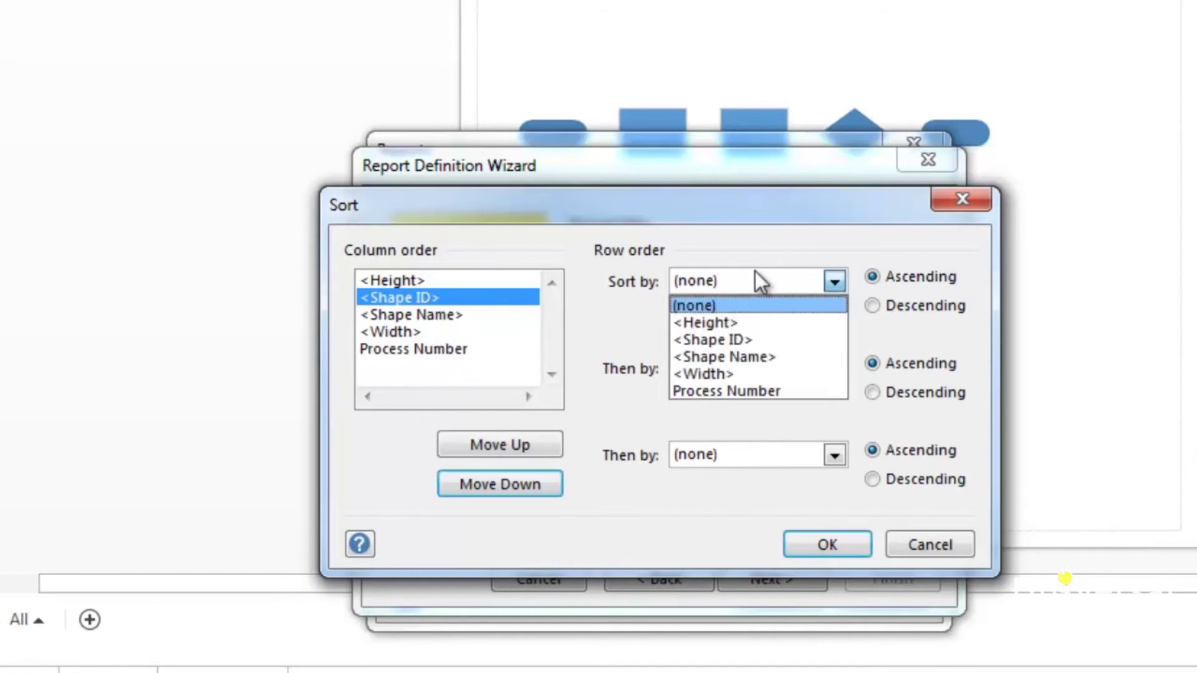
pyautogui.click(754, 339)
pyautogui.click(829, 544)
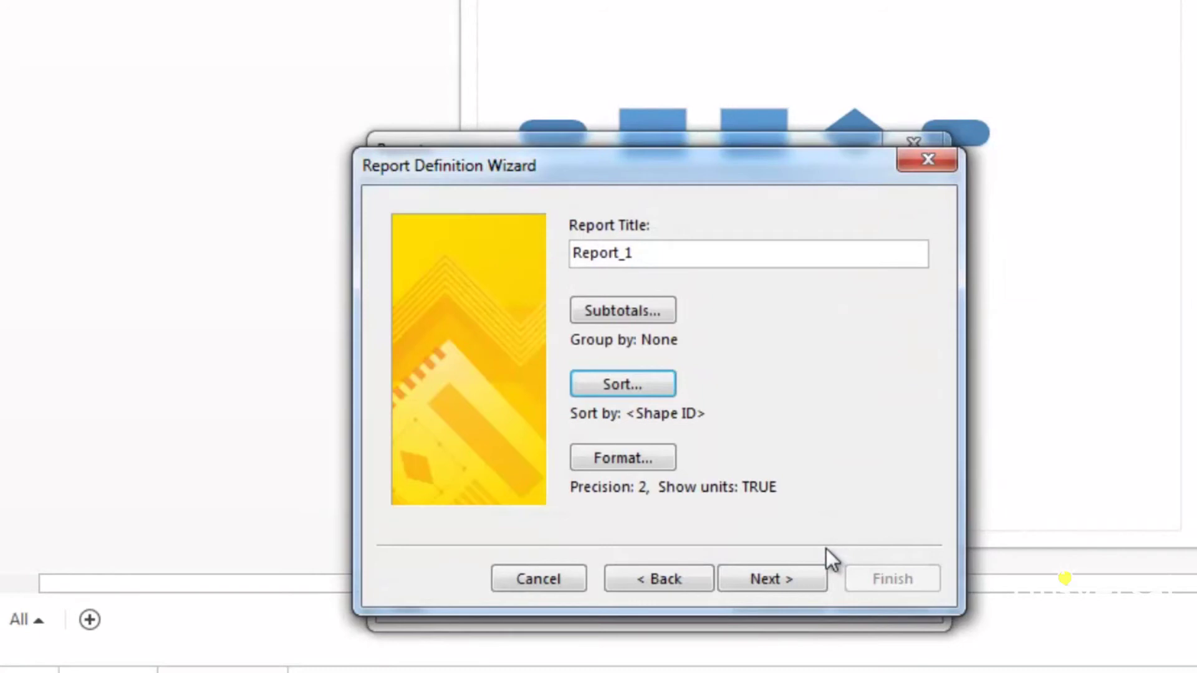
pyautogui.click(766, 585)
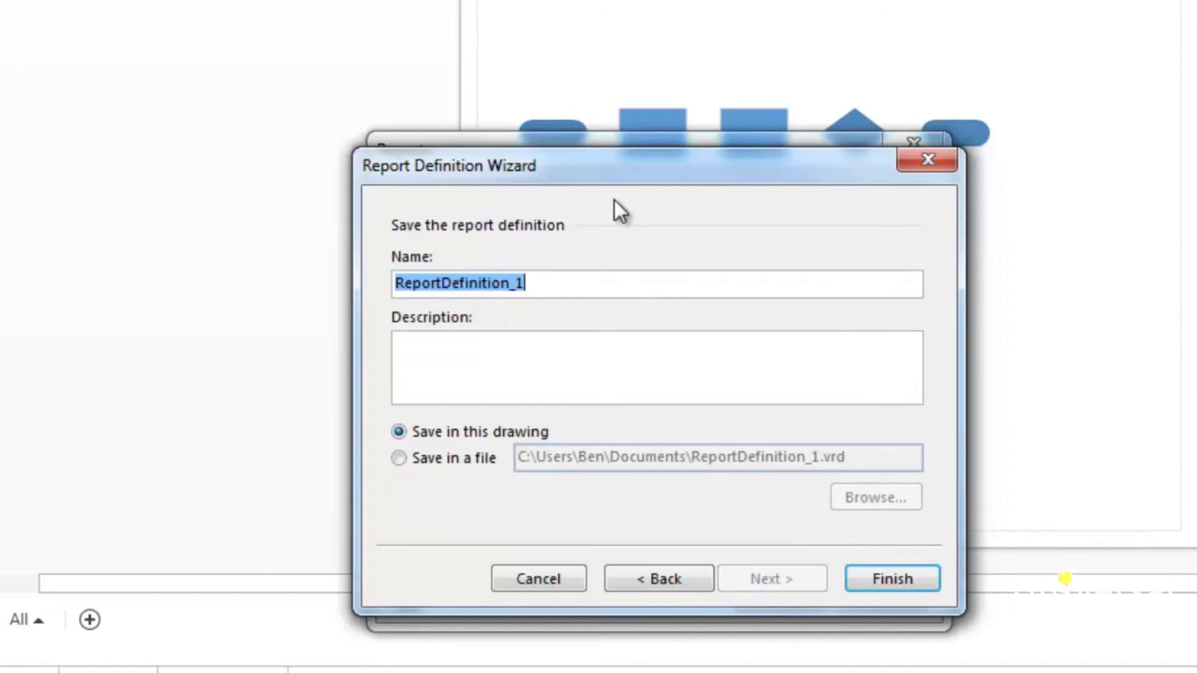
pyautogui.click(887, 576)
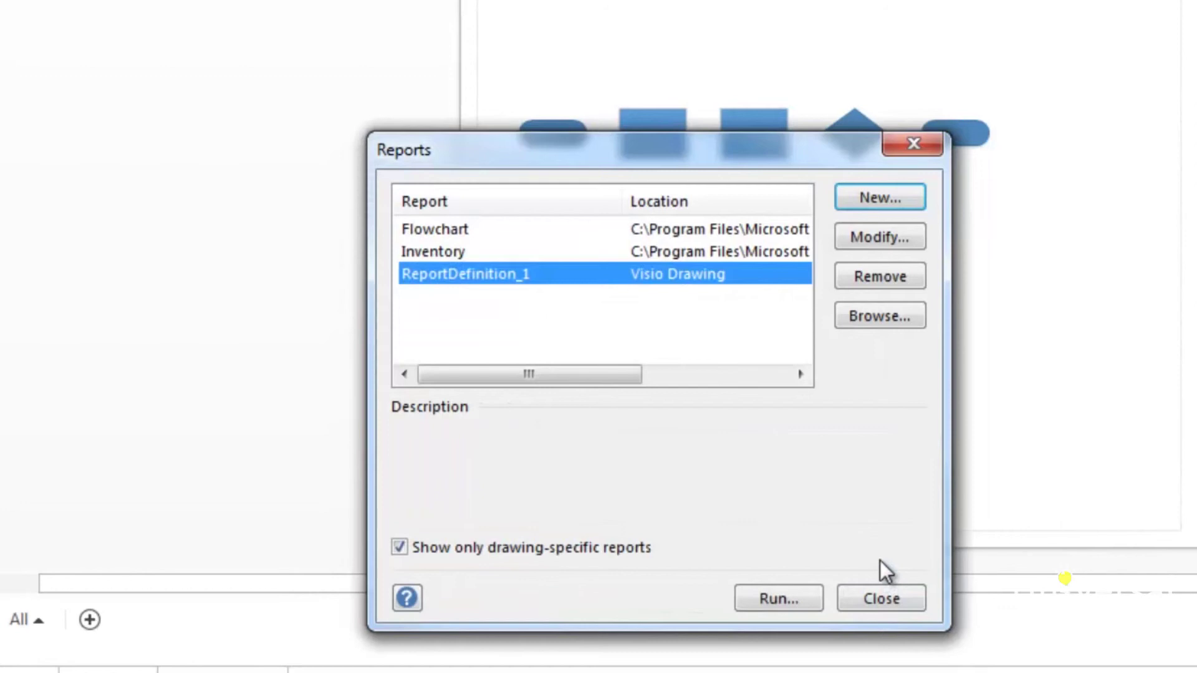
# - Run ReportDefinition_1 in Excel format to produce the Report_1 workbook
pyautogui.click(768, 599)
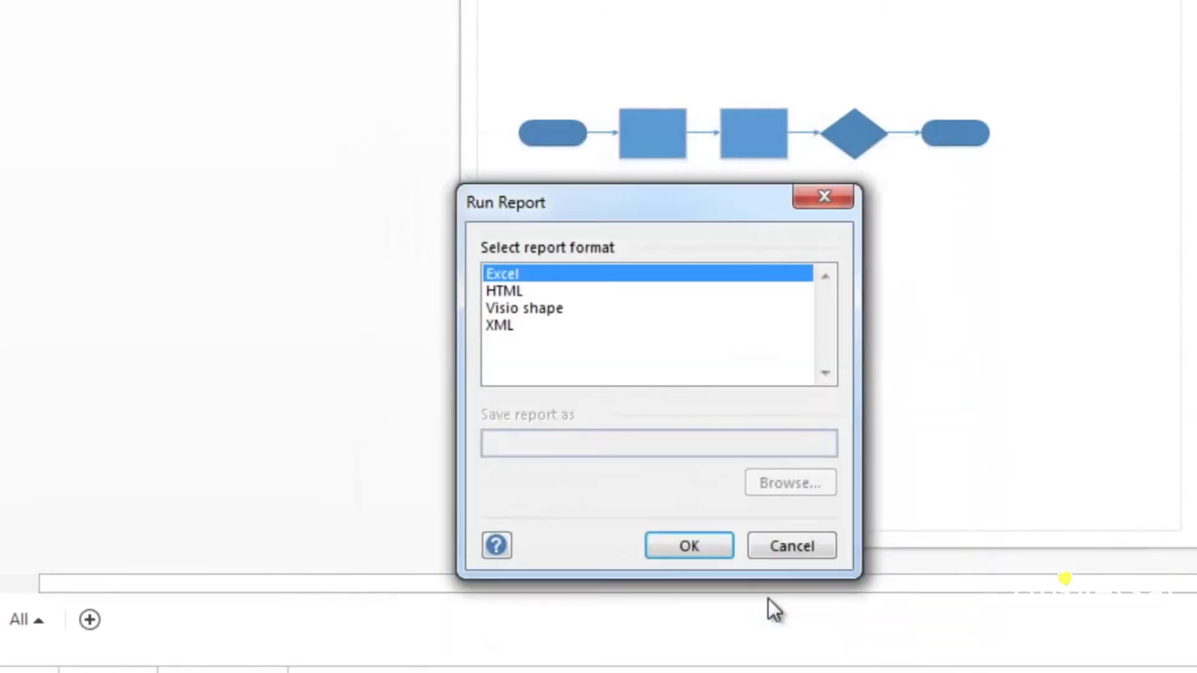
pyautogui.click(689, 547)
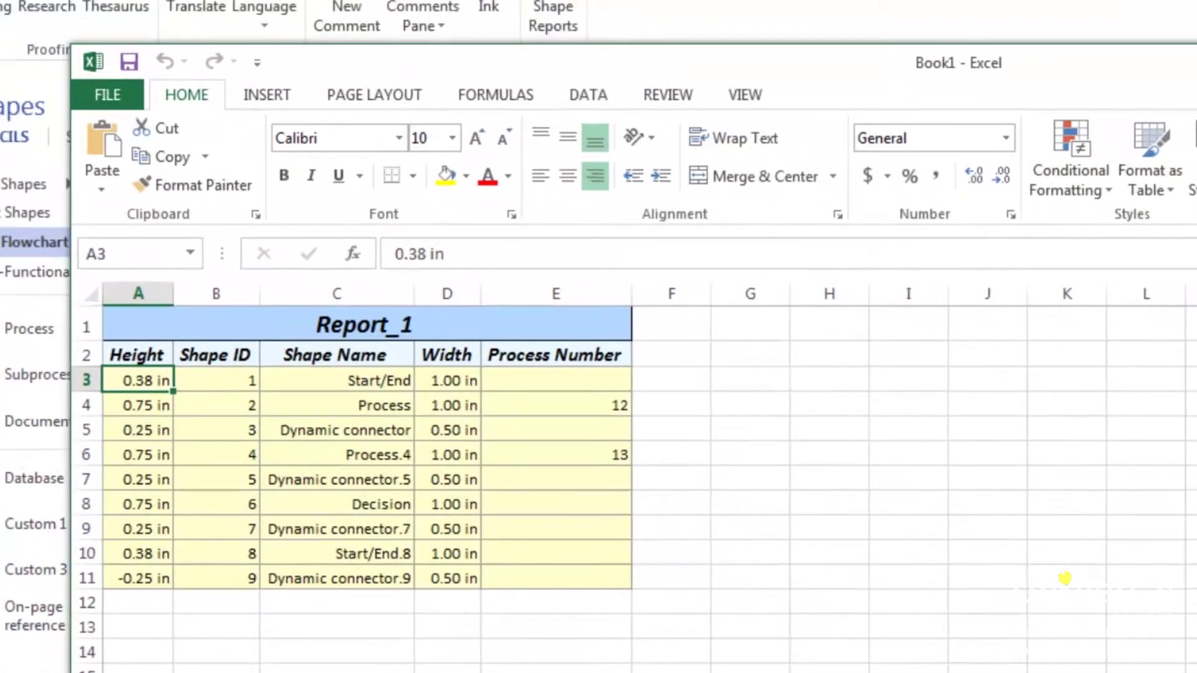
# - Close the Report_1 workbook in Excel without saving it
pyautogui.hotkey('alt', 'F4')
pyautogui.click(985, 549)
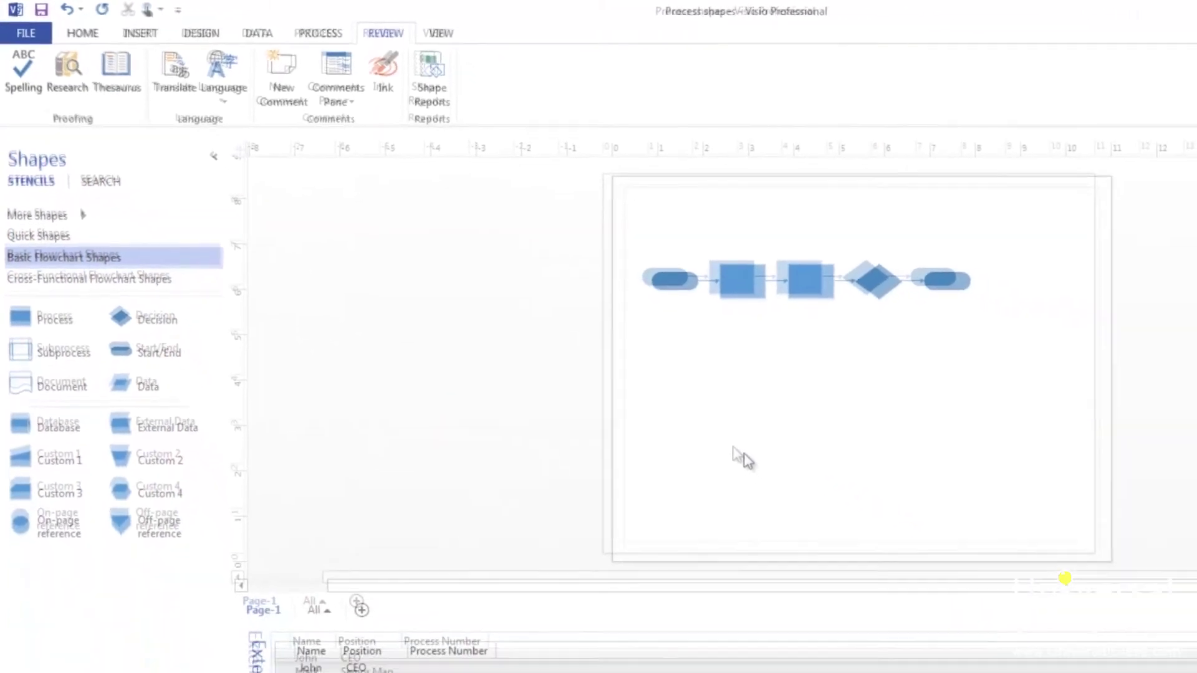
pyautogui.scroll(3, 929, 360)
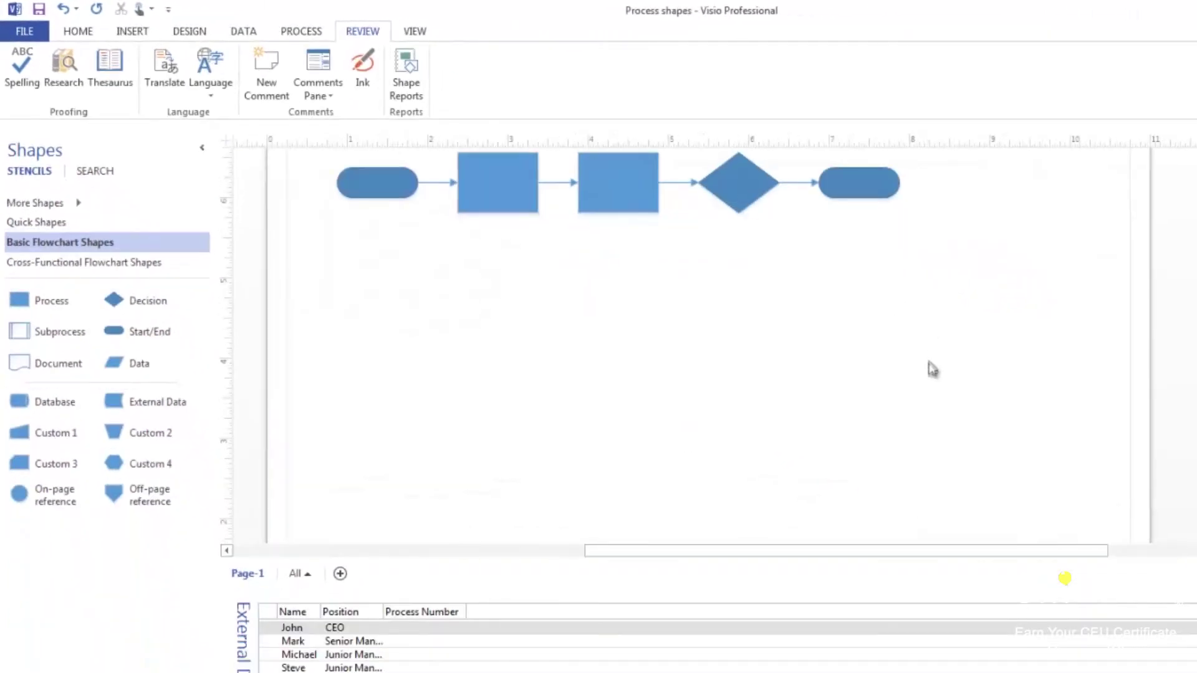
# - Open Hyperlink settings for the right end shape and browse for an Internet address
pyautogui.moveTo(1018, 551); pyautogui.dragTo(948, 548)
pyautogui.scroll(3, 970, 526)
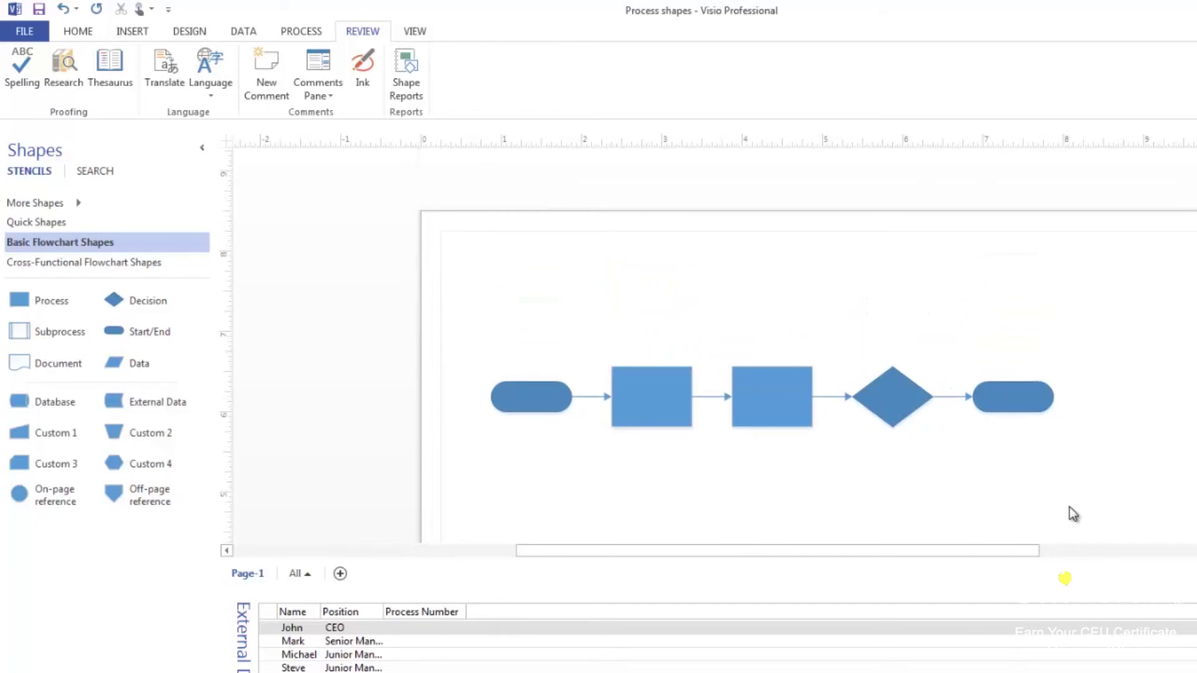
pyautogui.click(1036, 405)
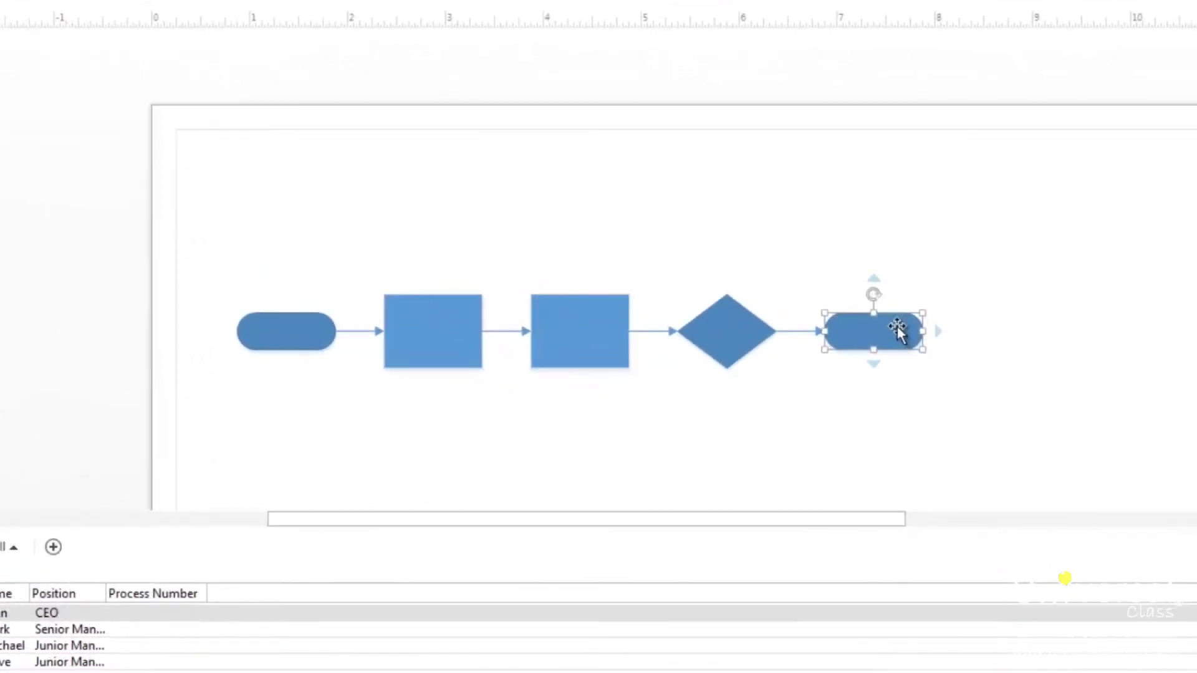
pyautogui.rightClick(897, 324)
pyautogui.click(995, 464)
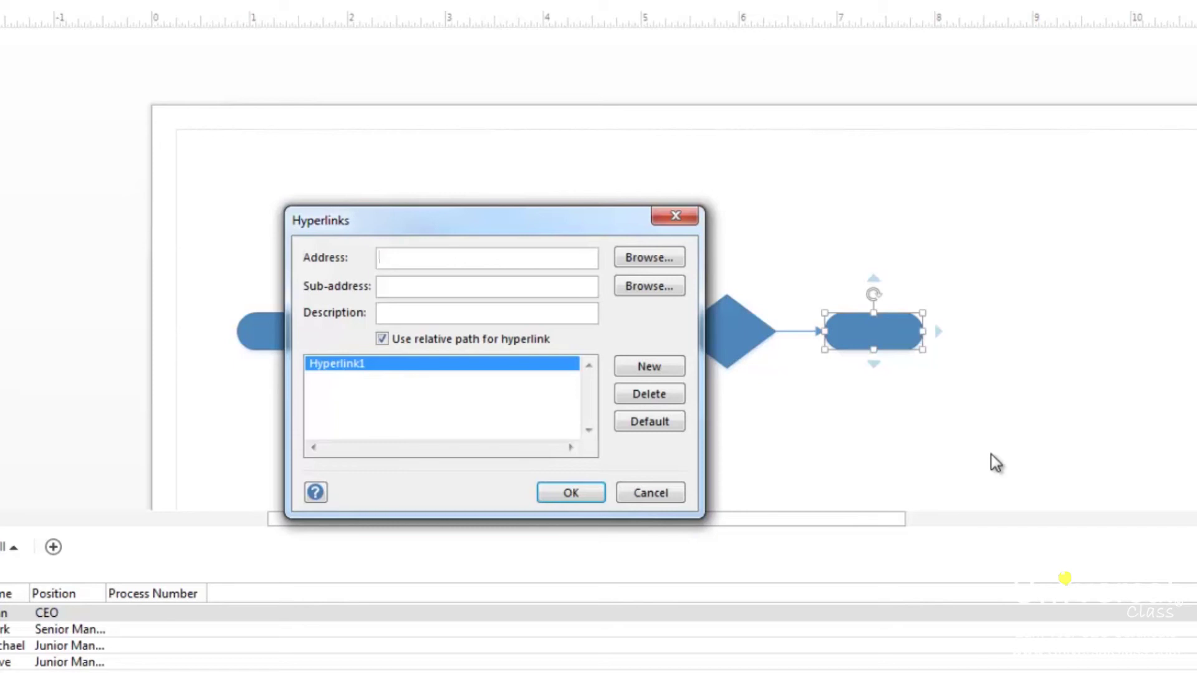
pyautogui.click(649, 263)
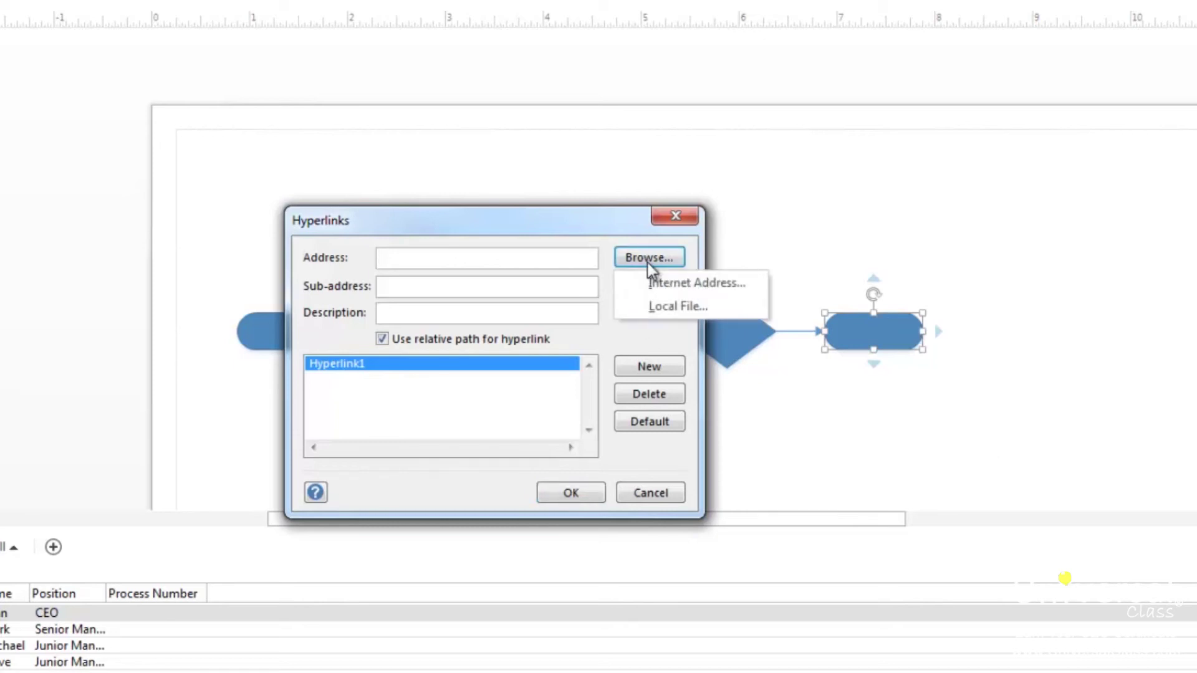
pyautogui.click(728, 282)
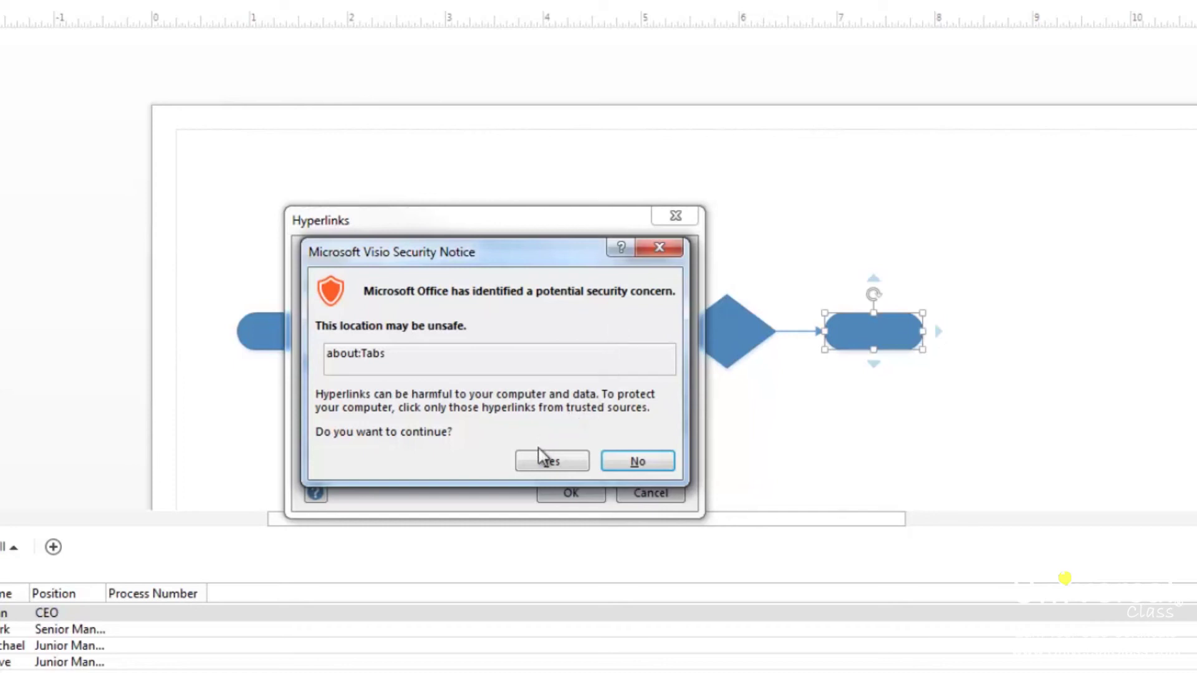
pyautogui.click(549, 462)
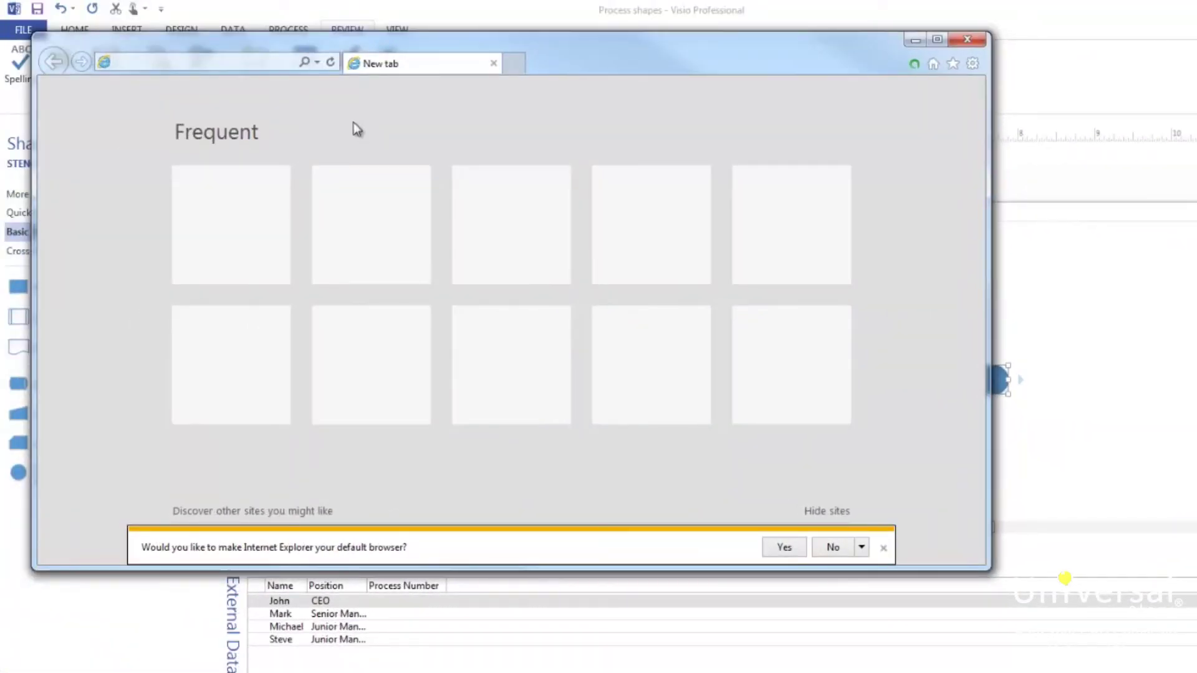
pyautogui.click(196, 64)
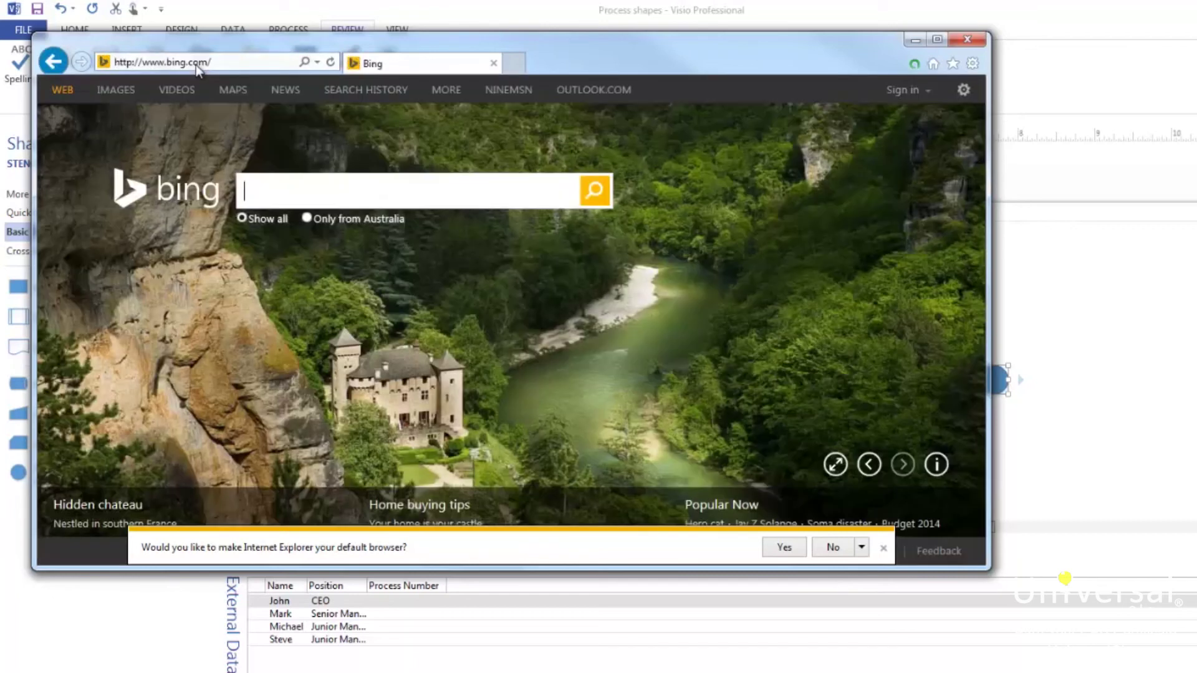
pyautogui.click(814, 549)
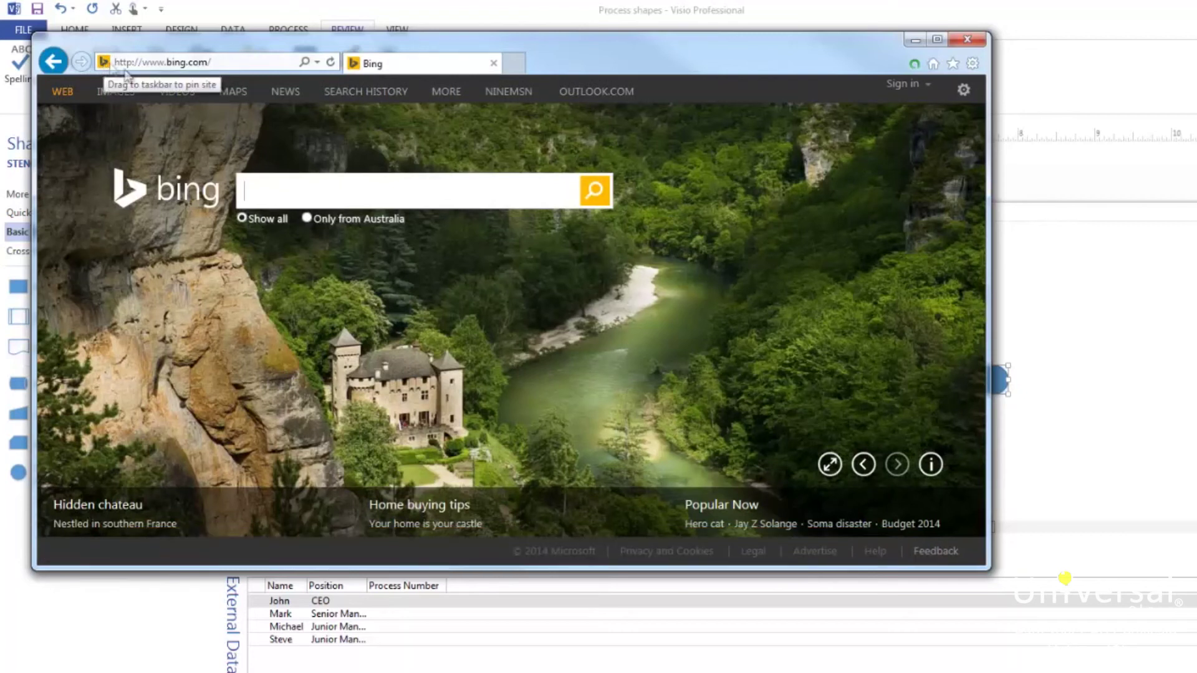
pyautogui.click(218, 63)
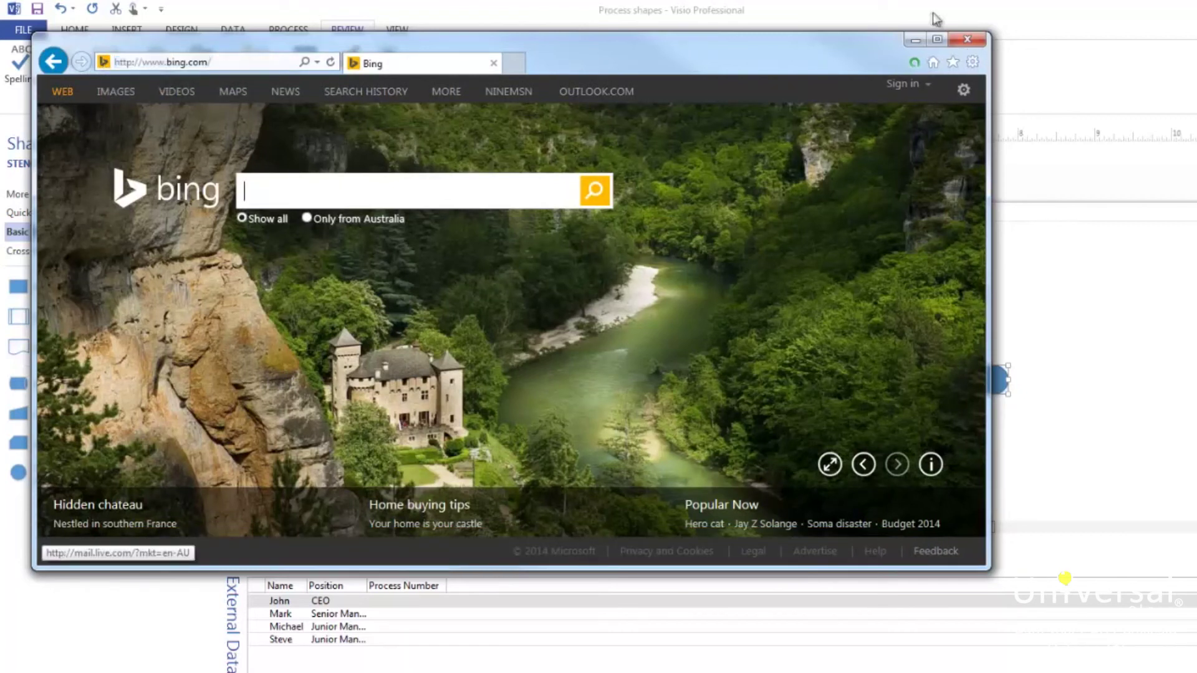
pyautogui.click(923, 41)
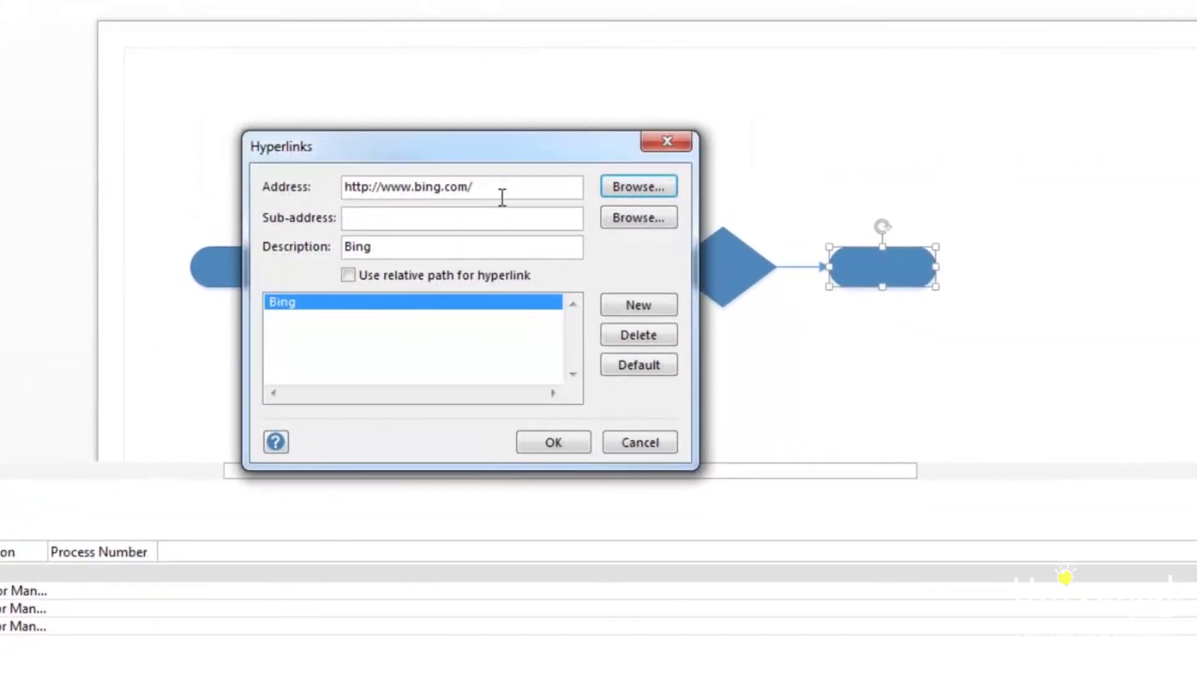
pyautogui.click(549, 442)
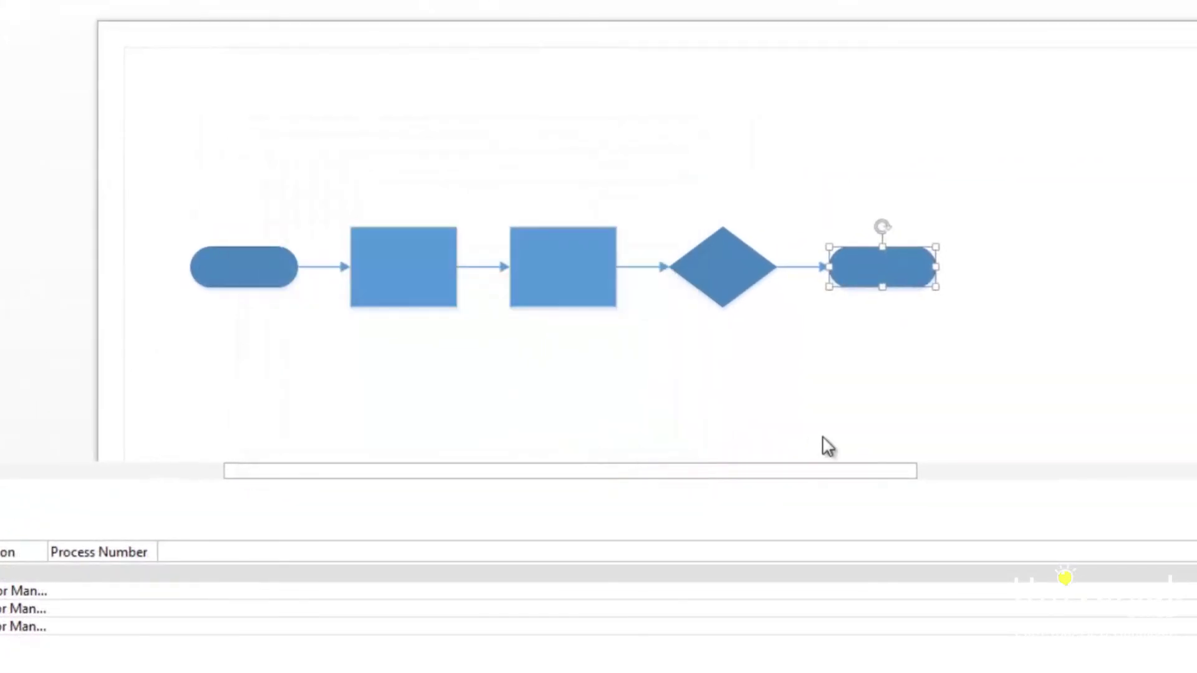
pyautogui.click(823, 400)
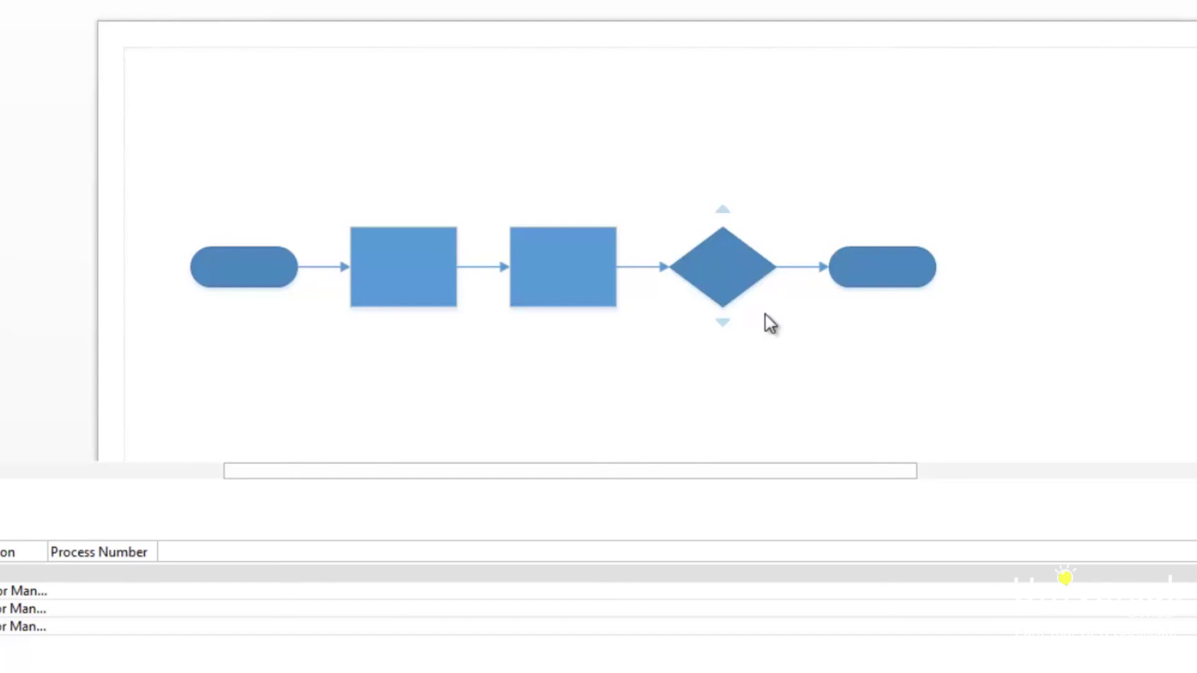
# - Open Hyperlink settings for the left start shape and browse for a local file
pyautogui.rightClick(253, 271)
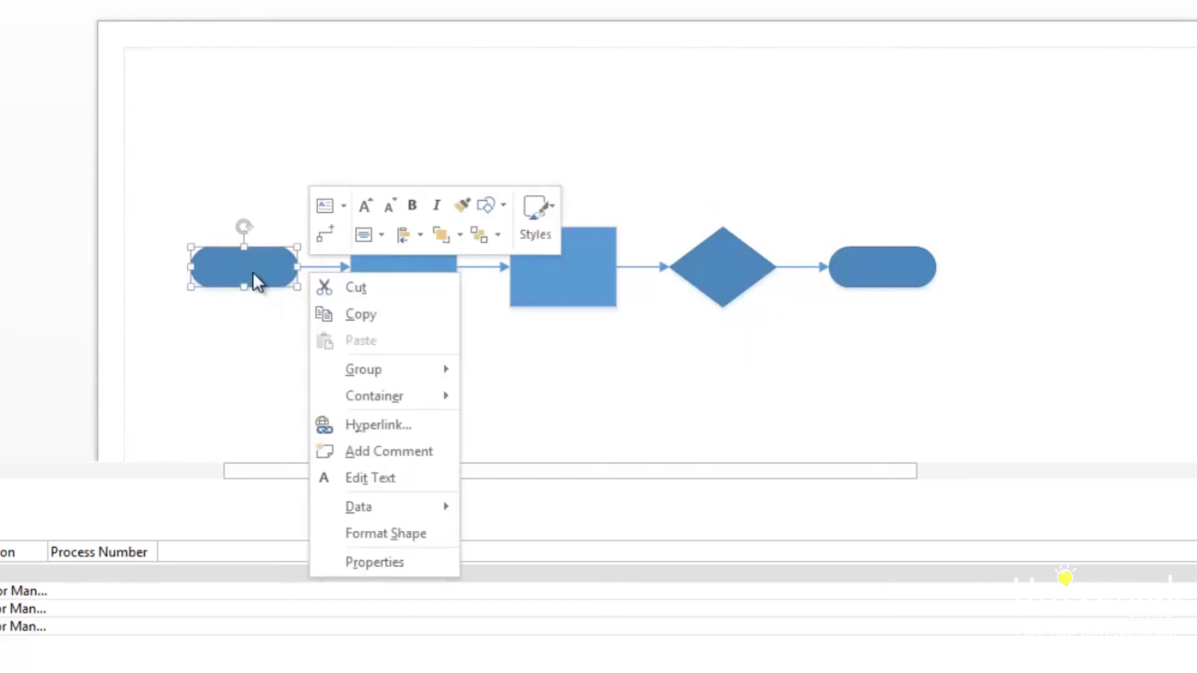
pyautogui.click(397, 428)
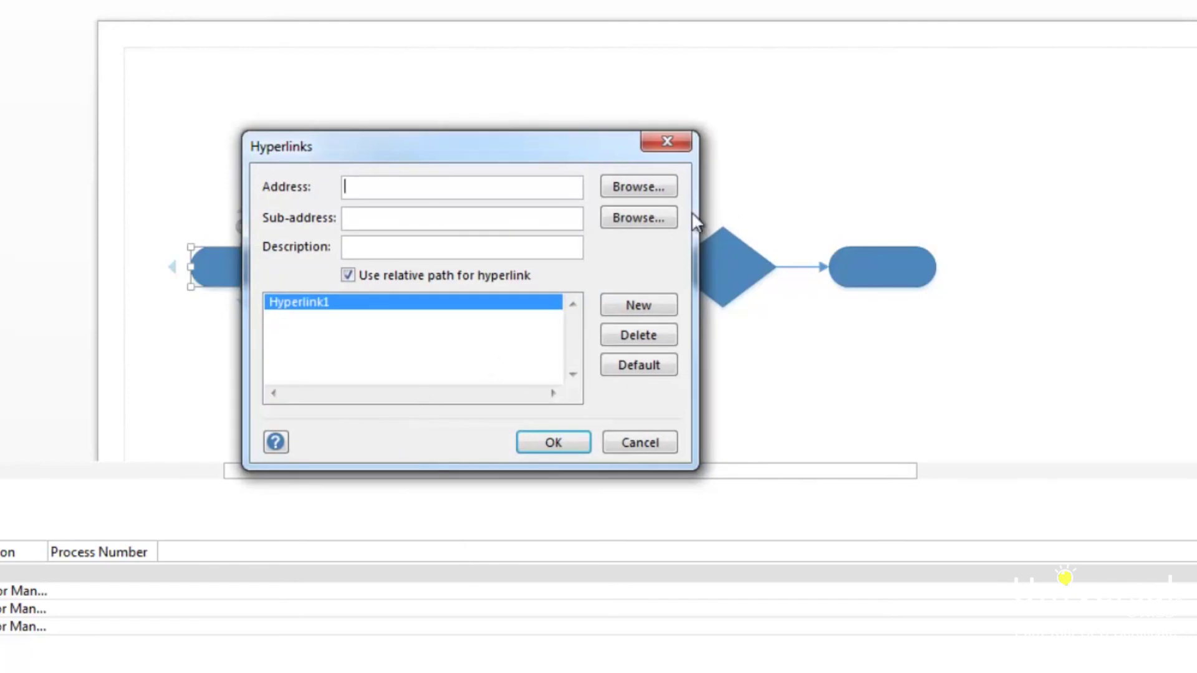
pyautogui.click(650, 187)
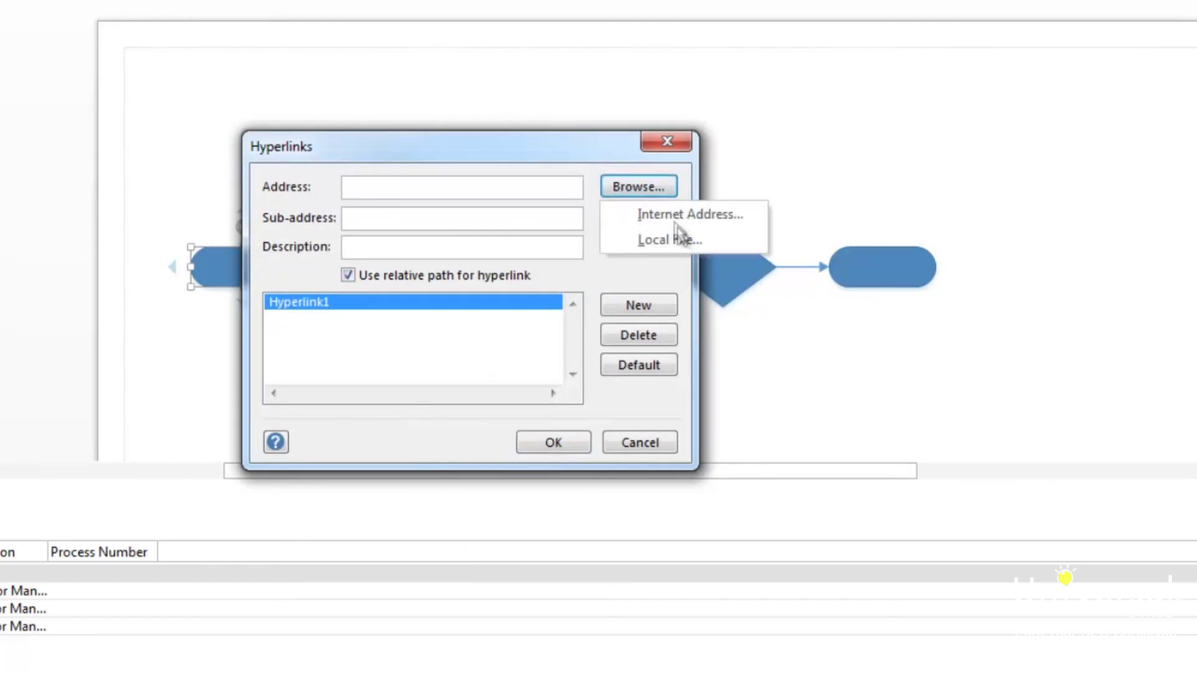
pyautogui.click(685, 243)
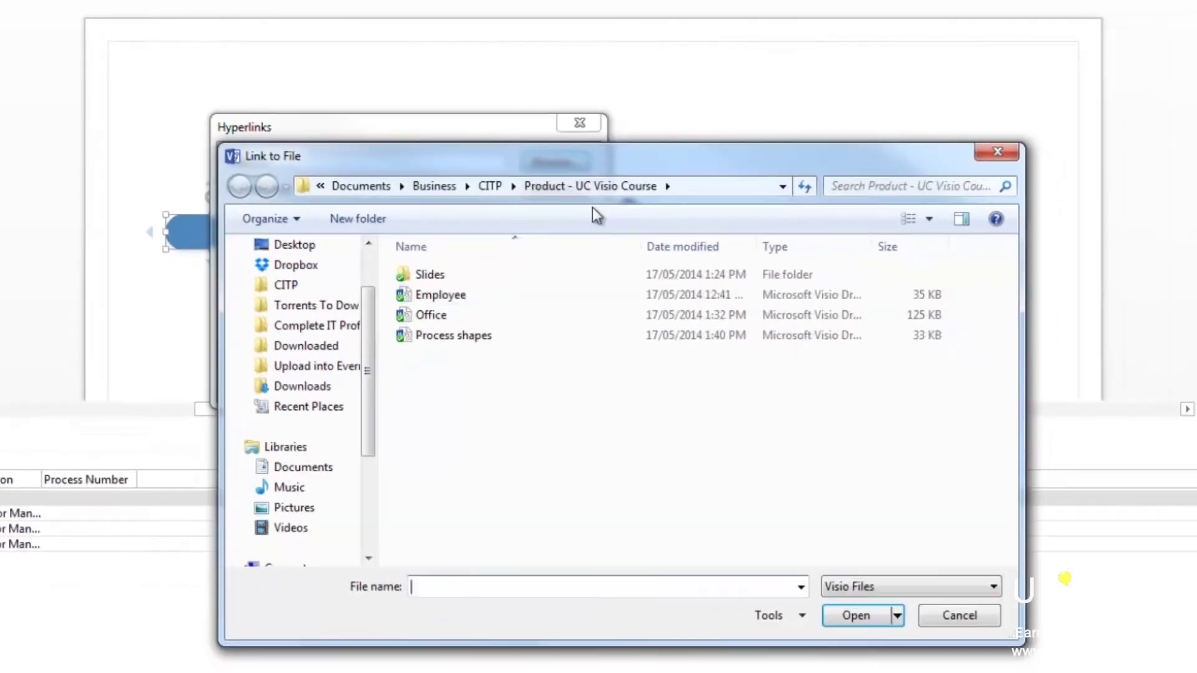
# - Choose the Employee.vsdx drawing as the hyperlink target and confirm the link
pyautogui.click(543, 295)
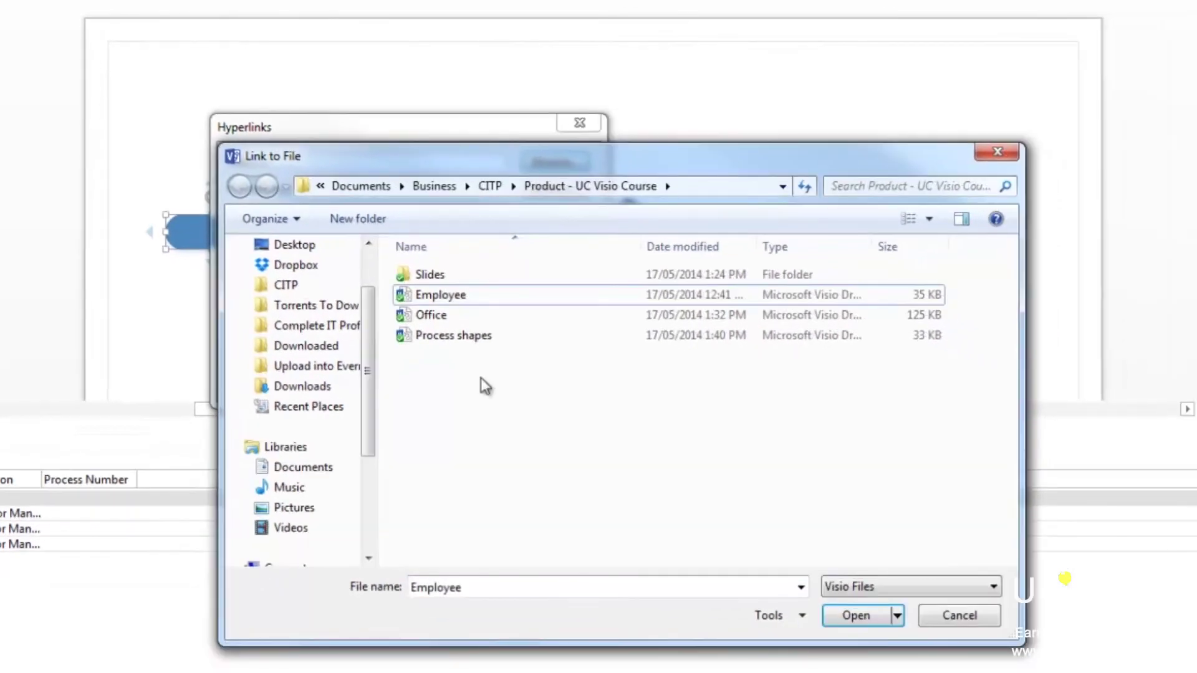
pyautogui.click(895, 589)
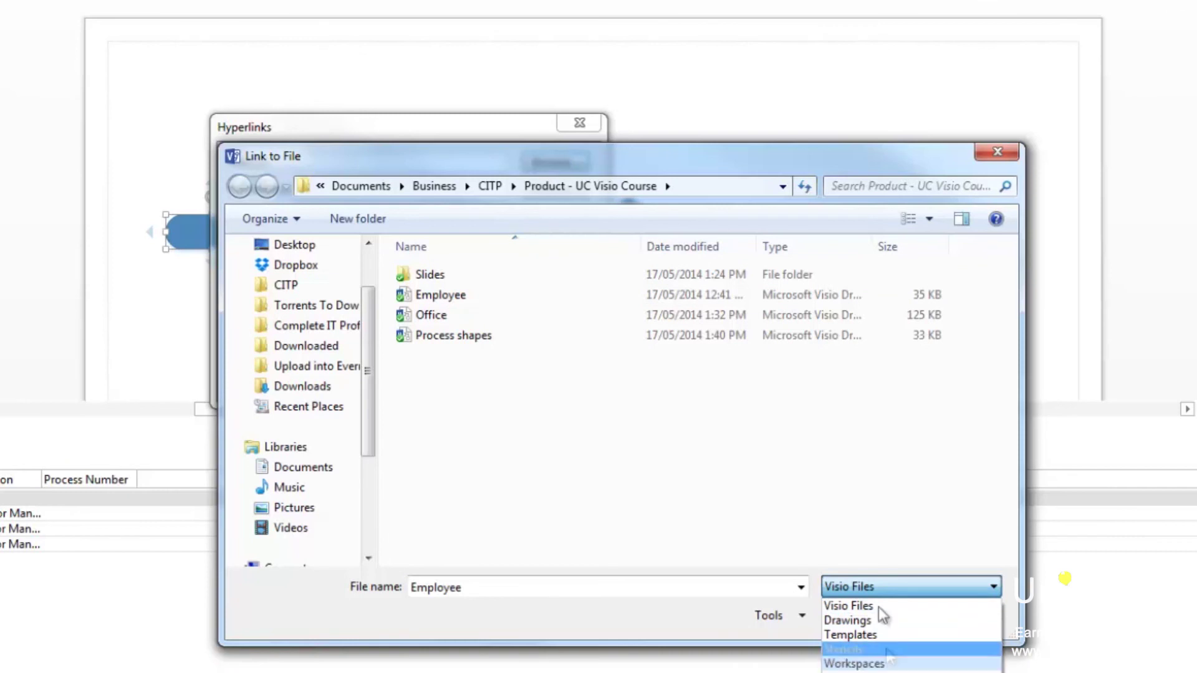
pyautogui.click(885, 604)
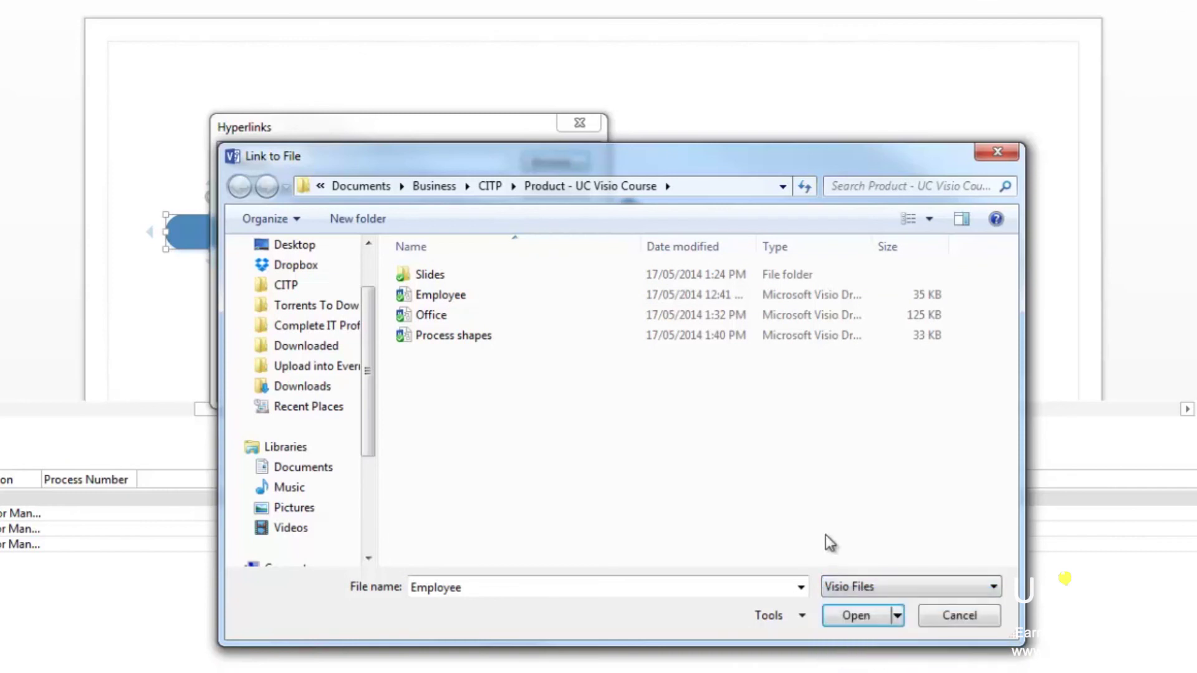
pyautogui.click(473, 296)
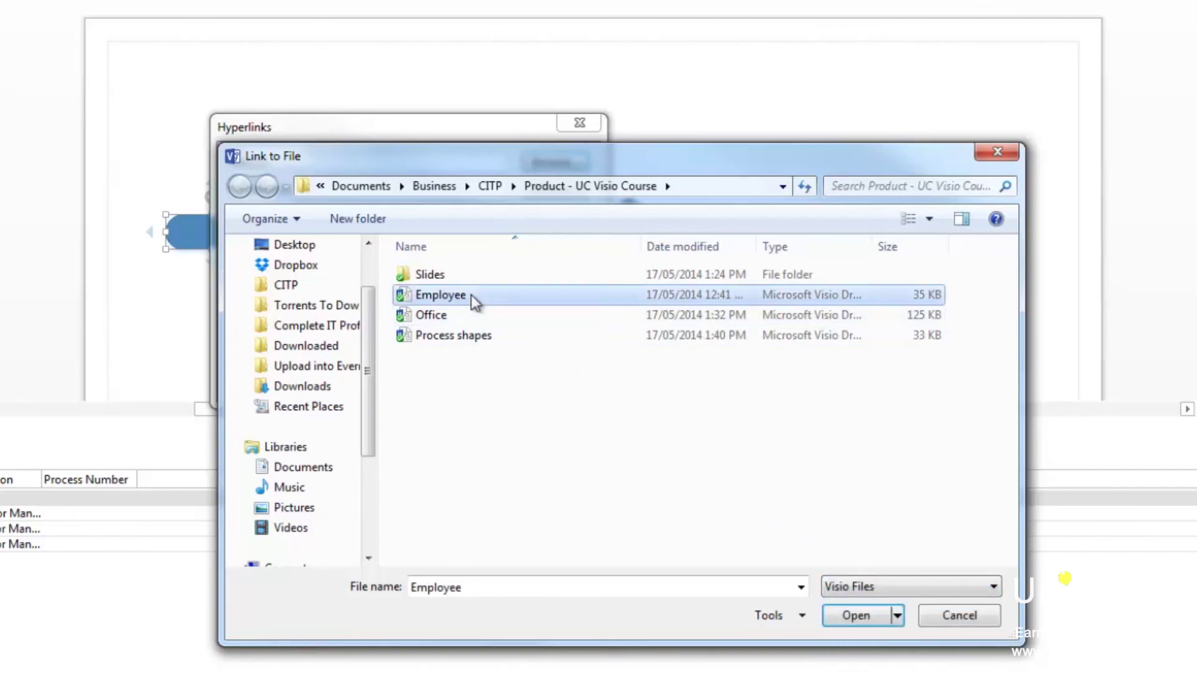
pyautogui.click(856, 616)
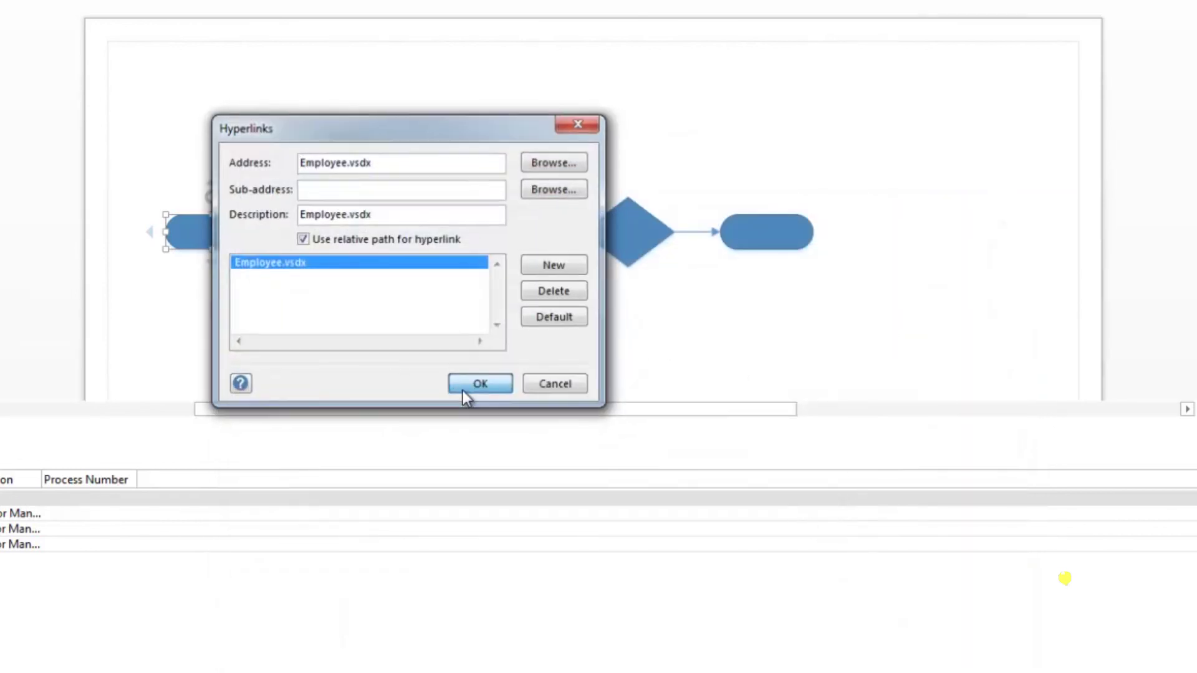
pyautogui.click(480, 384)
pyautogui.click(256, 278)
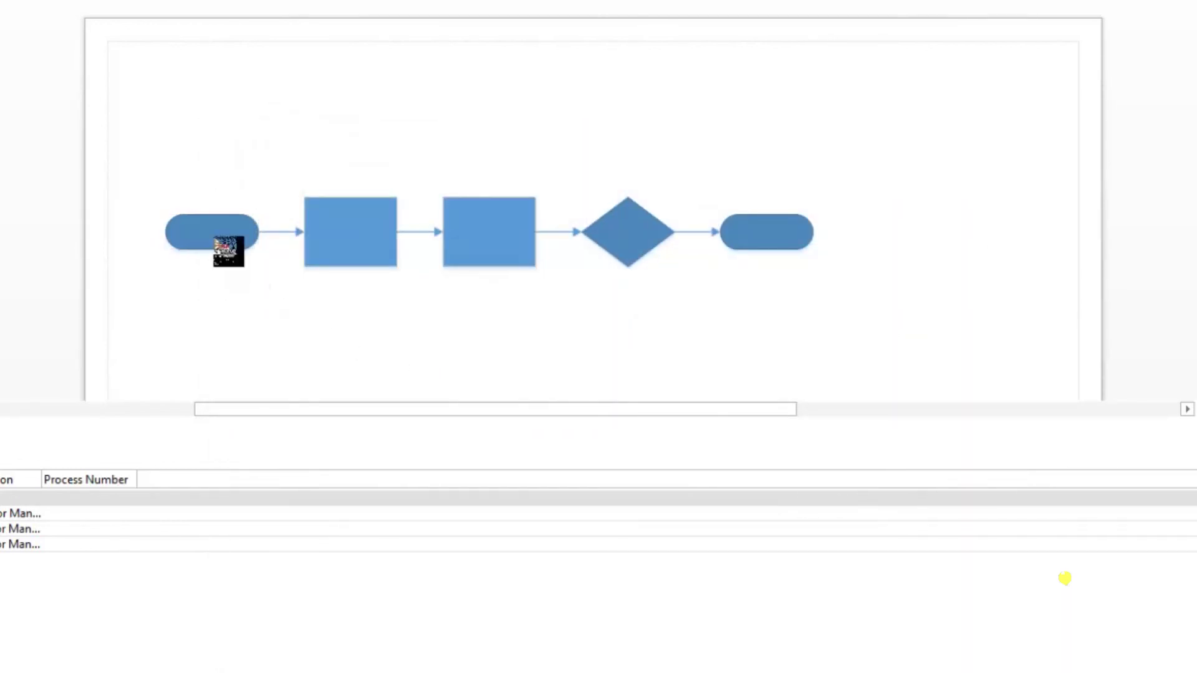
pyautogui.moveTo(215, 236)
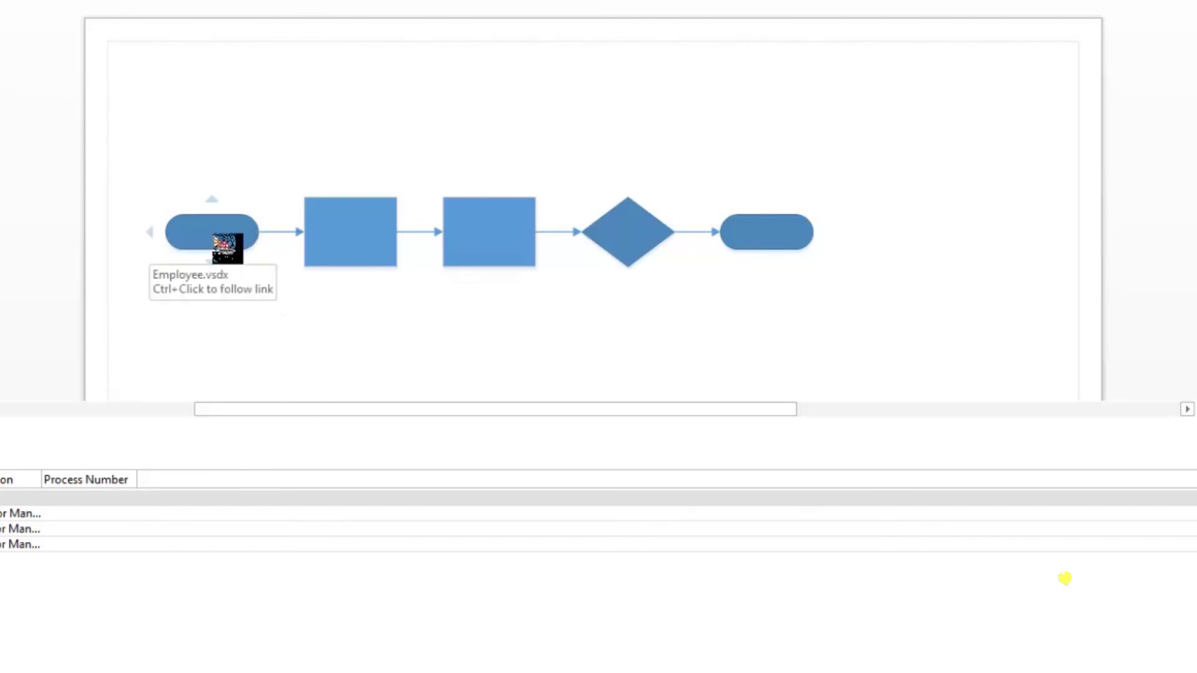